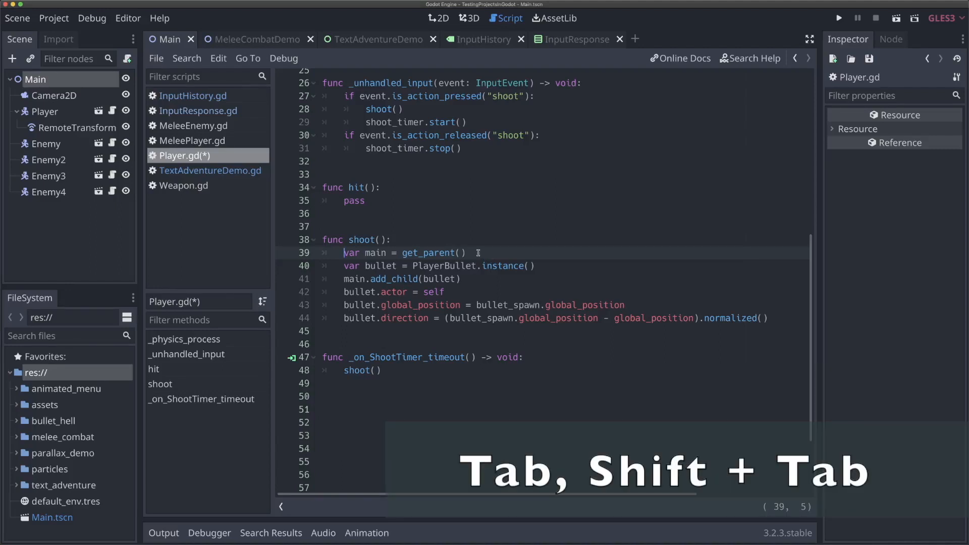
# - Shift the get_parent line's indentation in and out, restoring its normal level
pyautogui.press('Tab')
pyautogui.press('Tab')
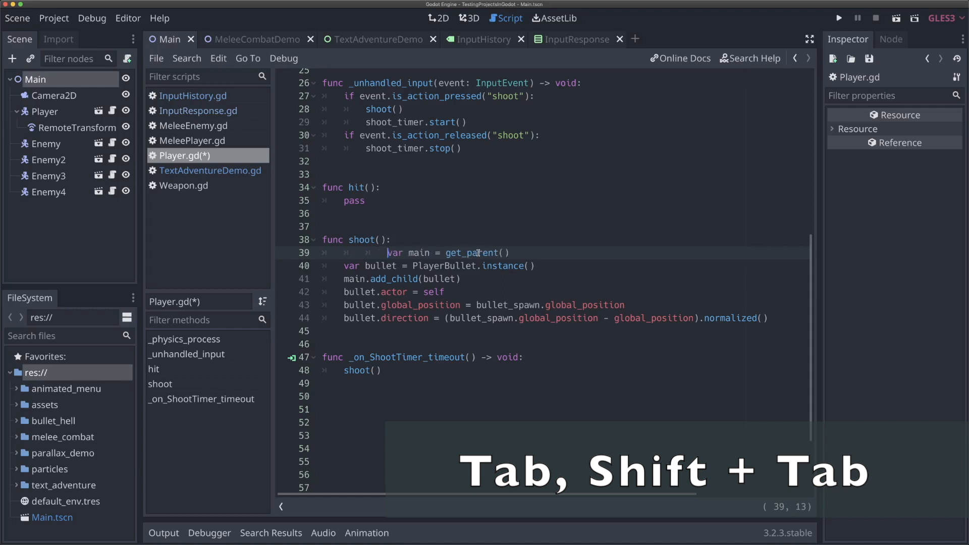
pyautogui.hotkey('shift', 'Tab')
pyautogui.hotkey('shift', 'Tab')
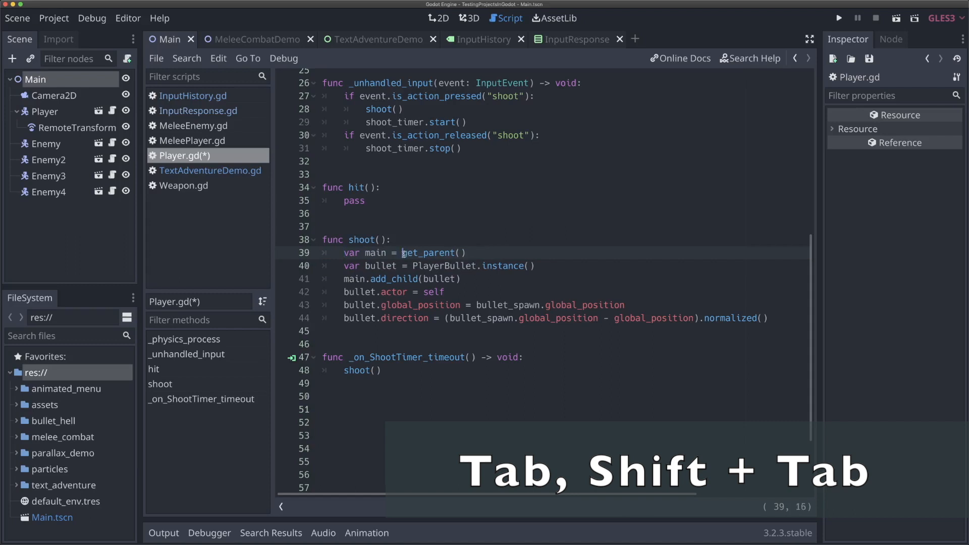
pyautogui.hotkey('shift', 'Tab')
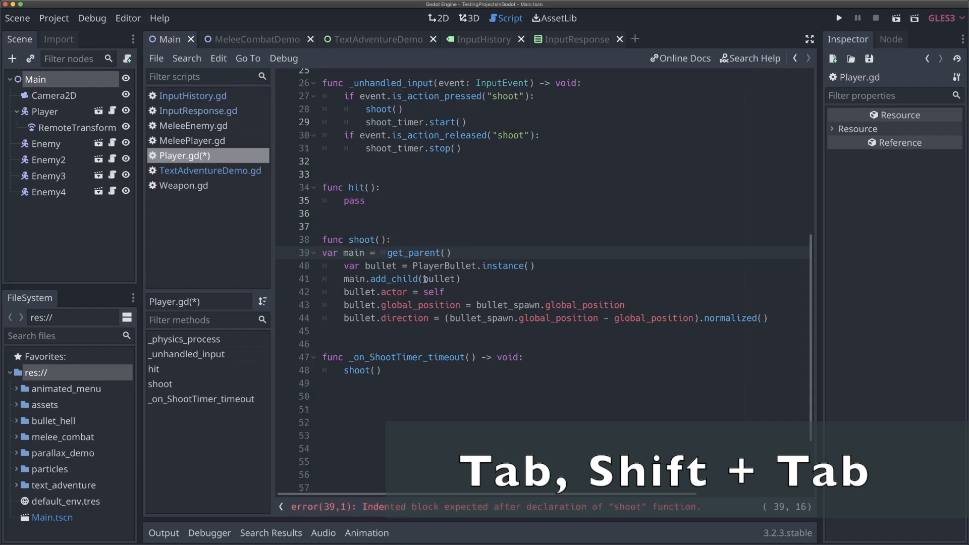
pyautogui.press('Home')
pyautogui.press('Tab')
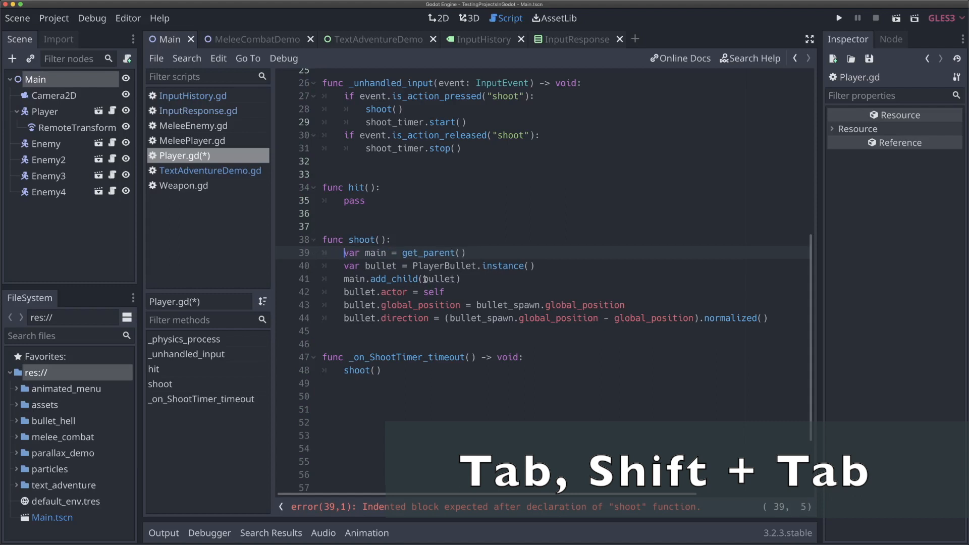
pyautogui.click(477, 253)
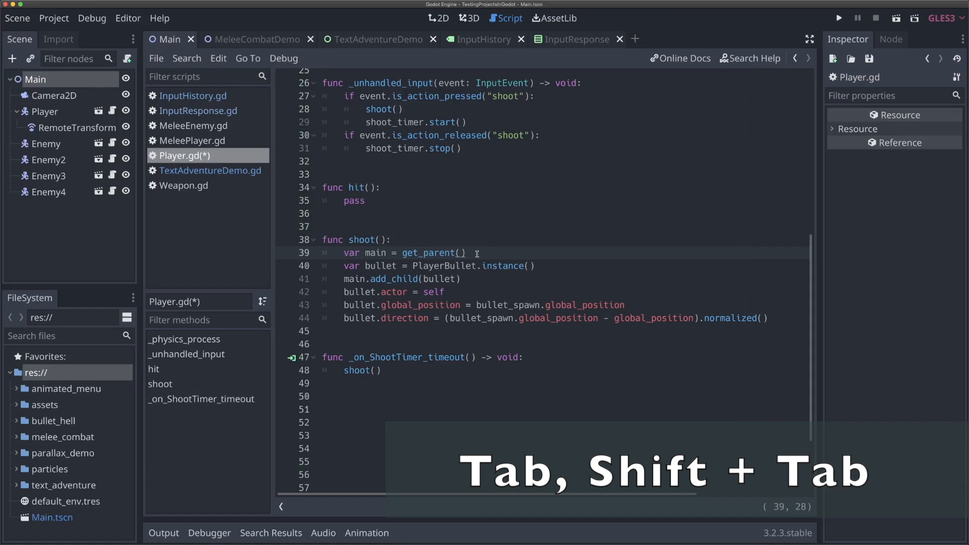
pyautogui.moveTo(472, 253); pyautogui.dragTo(342, 253)
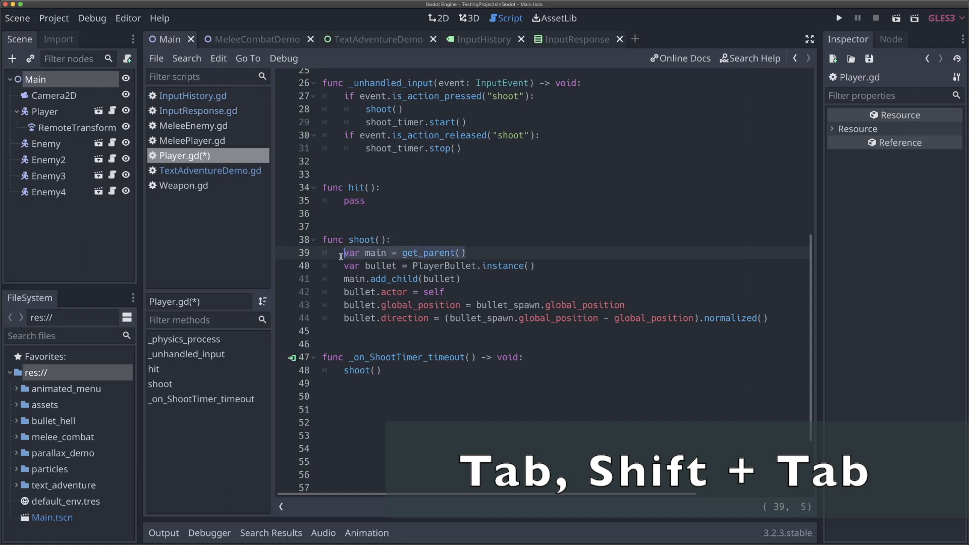
pyautogui.click(376, 254)
# - Indent the first lines of the shoot function and unindent them back
pyautogui.moveTo(376, 253); pyautogui.dragTo(377, 291)
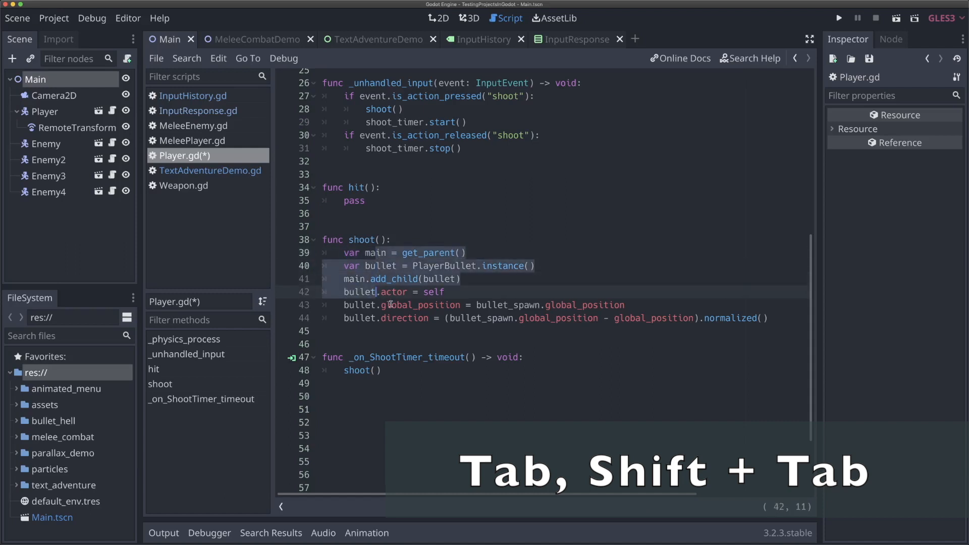
pyautogui.press('Tab')
pyautogui.press('Tab')
pyautogui.press('Tab')
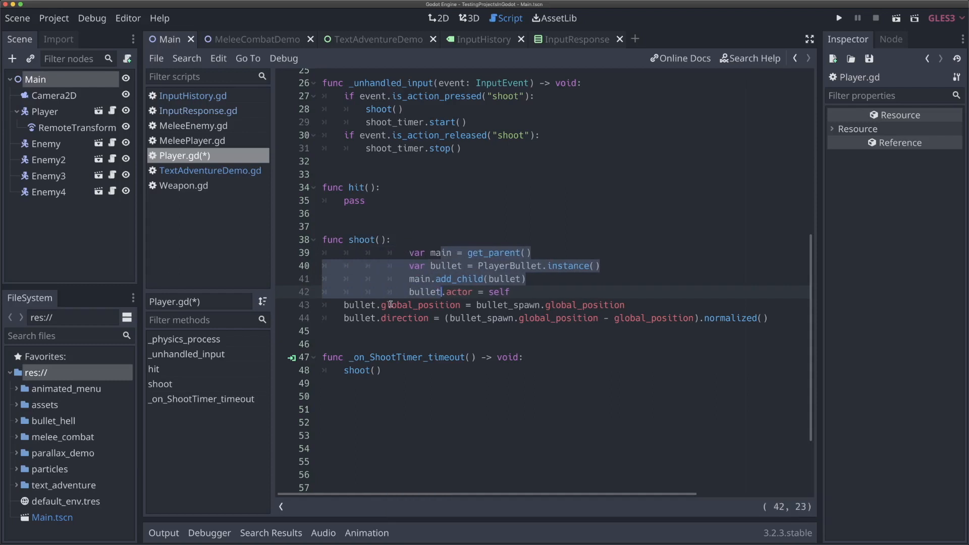
pyautogui.hotkey('shift', 'Tab')
pyautogui.hotkey('shift', 'Tab')
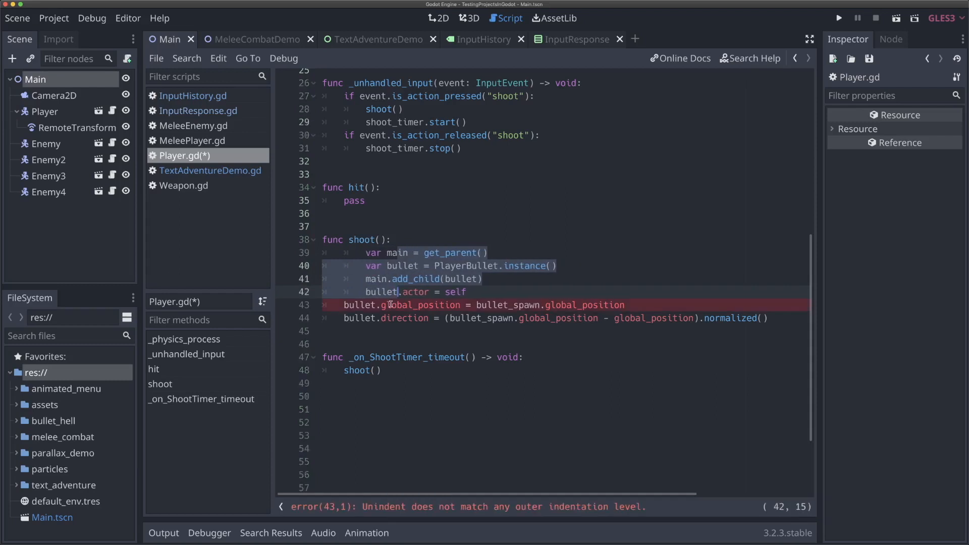
pyautogui.hotkey('shift', 'Tab')
pyautogui.click(465, 292)
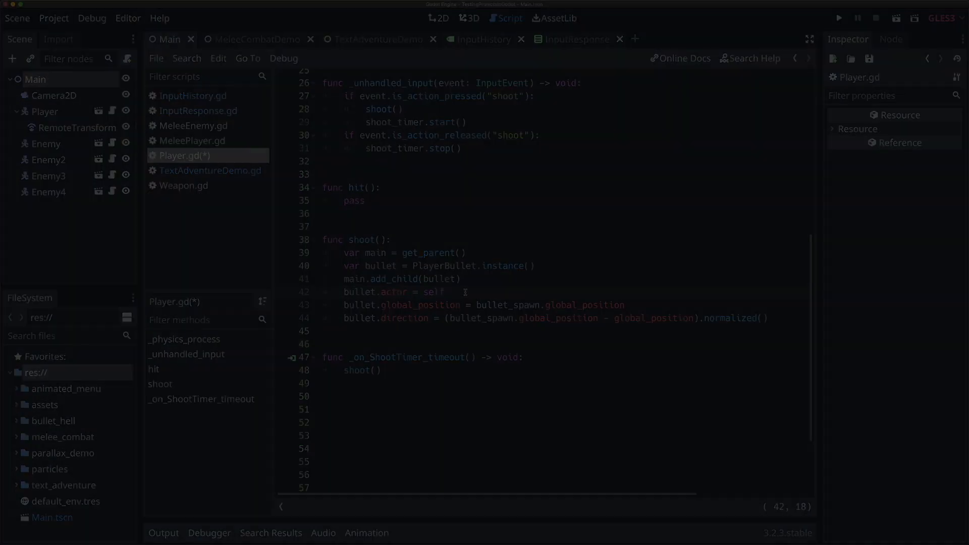
# - Copy and duplicate the bullet.actor = self line, then remove the extra empty line
pyautogui.hotkey('ctrl', 'c')
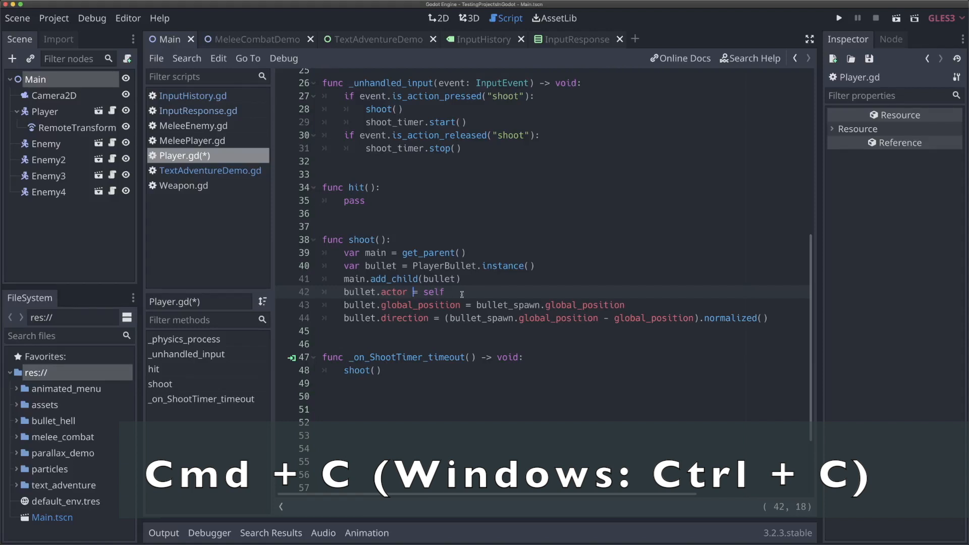
pyautogui.click(462, 292)
pyautogui.moveTo(451, 293); pyautogui.dragTo(346, 294)
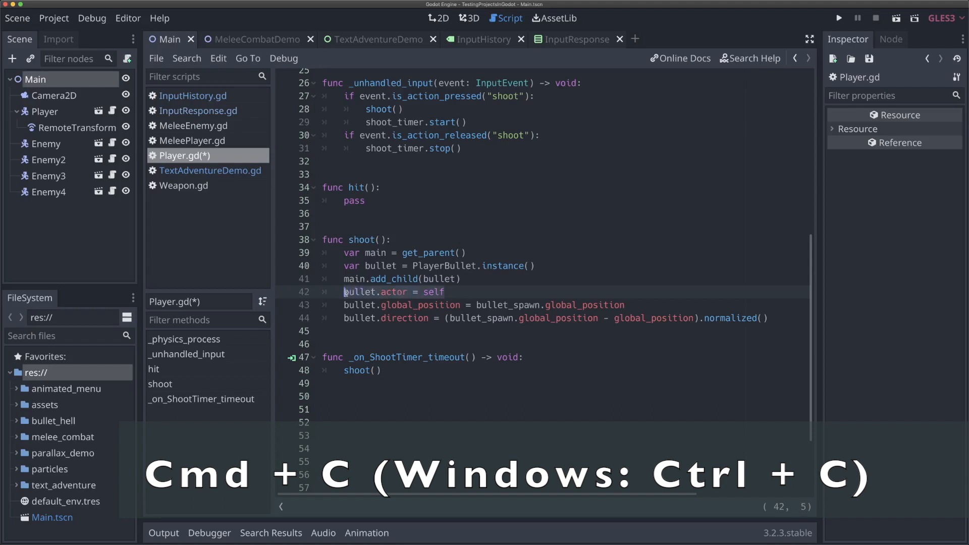
pyautogui.click(484, 279)
pyautogui.click(446, 291)
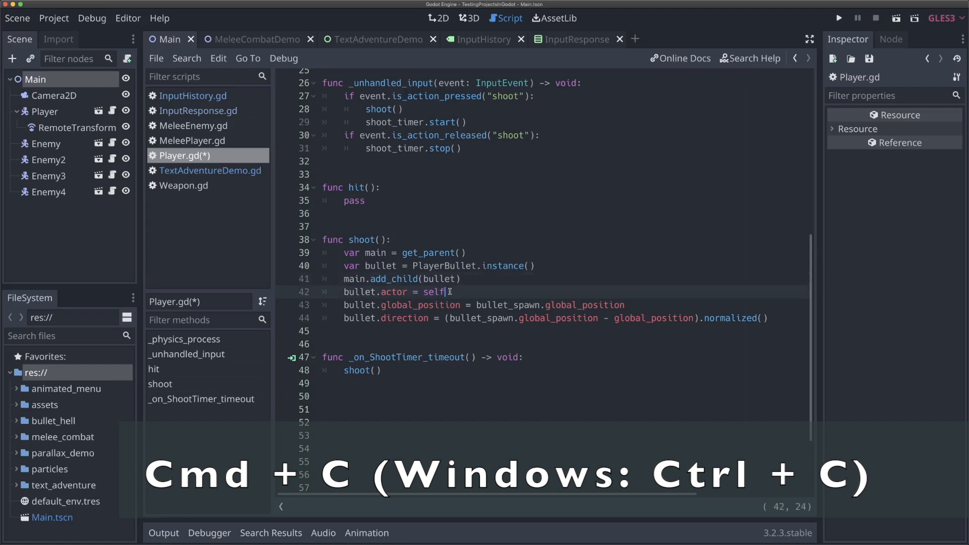
pyautogui.hotkey('ctrl', 'd')
pyautogui.press('Return')
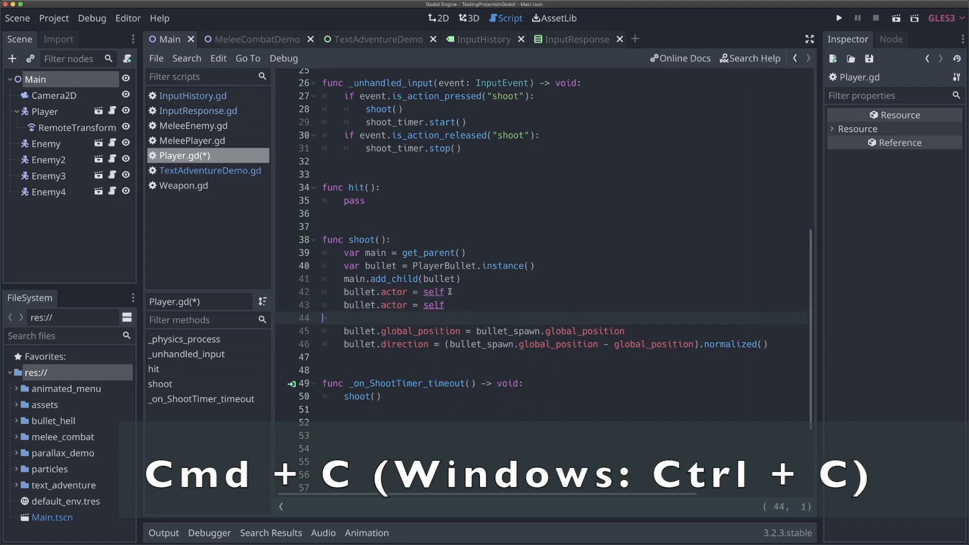
pyautogui.hotkey('ctrl', 'v')
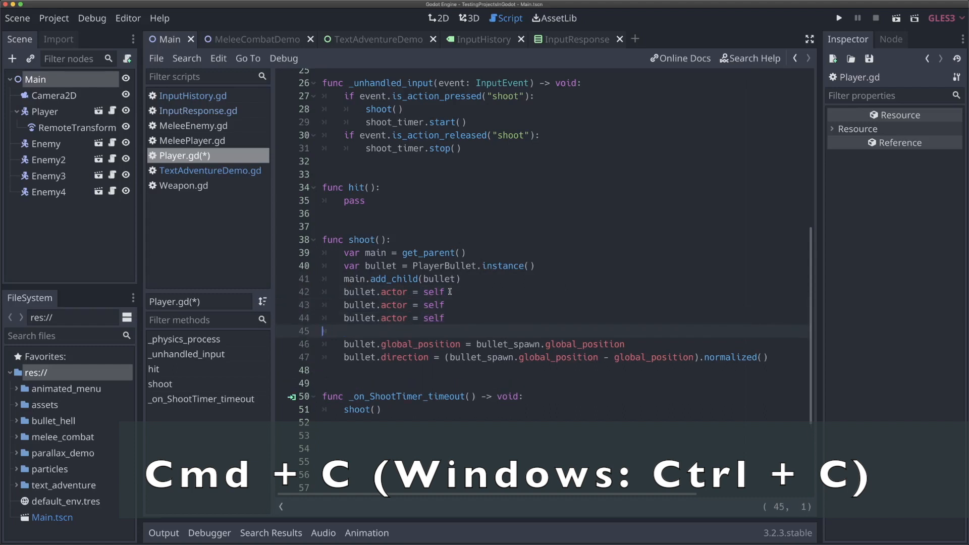
pyautogui.press('BackSpace')
pyautogui.press('BackSpace')
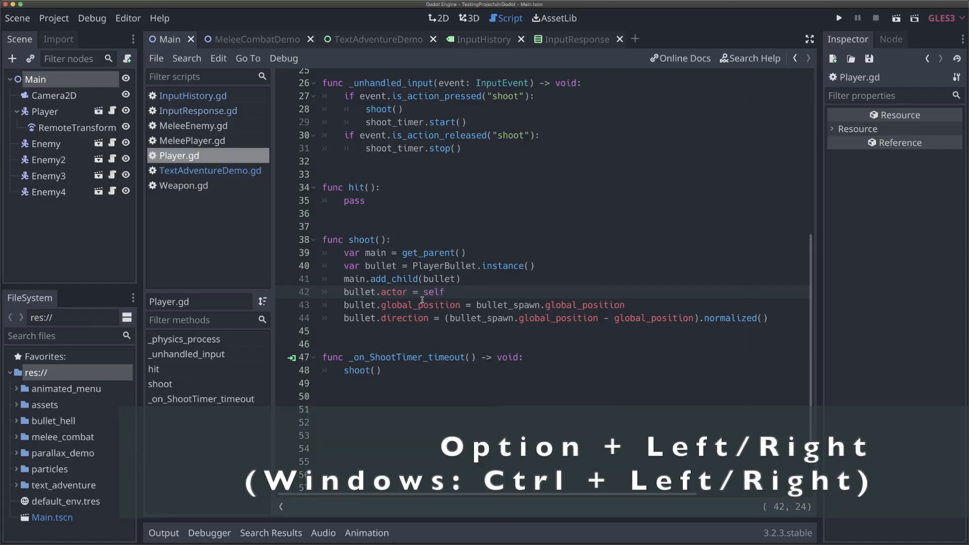
pyautogui.press('Left')
pyautogui.press('Left')
pyautogui.press('Left')
pyautogui.hotkey('alt', 'Left')
pyautogui.hotkey('alt', 'Left')
pyautogui.hotkey('alt', 'Right')
pyautogui.hotkey('alt', 'Left')
pyautogui.hotkey('alt', 'Left')
pyautogui.hotkey('alt', 'Left')
pyautogui.press('Right')
pyautogui.press('Right')
pyautogui.hotkey('alt', 'Right')
pyautogui.hotkey('alt', 'Right')
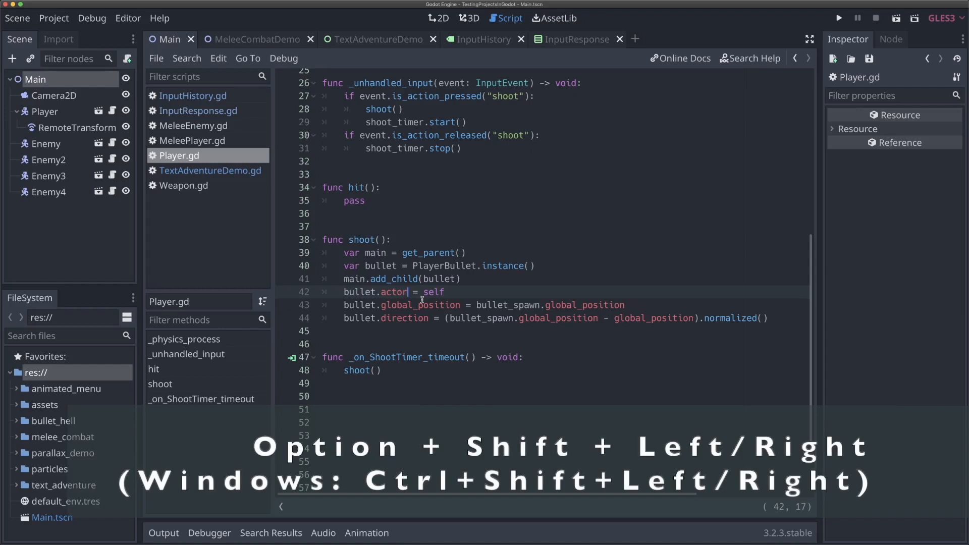
pyautogui.hotkey('alt', 'shift', 'Left')
pyautogui.hotkey('alt', 'shift', 'Right')
pyautogui.hotkey('alt', 'shift', 'Right')
pyautogui.hotkey('alt', 'shift', 'Left')
pyautogui.hotkey('alt', 'shift', 'Left')
pyautogui.hotkey('alt', 'shift', 'Left')
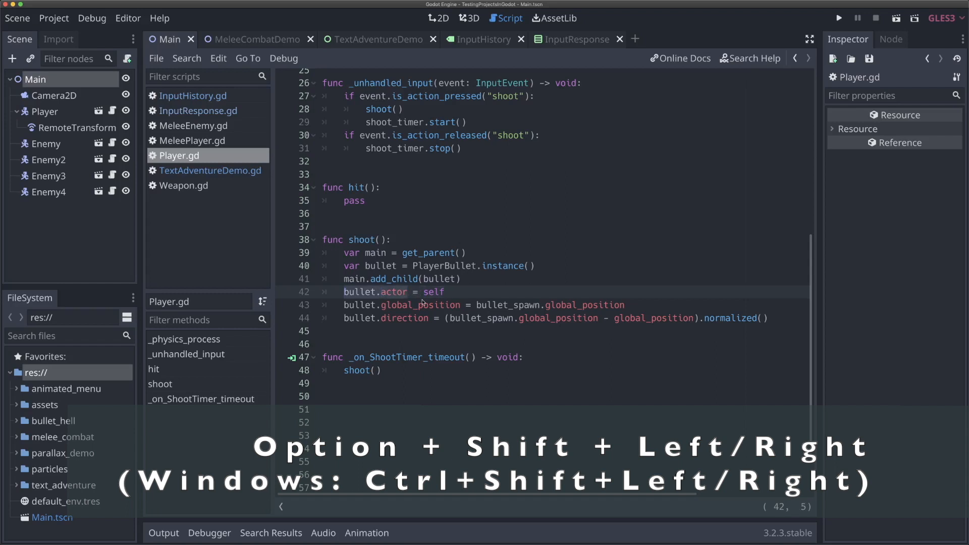
pyautogui.press('Right')
pyautogui.hotkey('alt', 'Right')
pyautogui.press('Right')
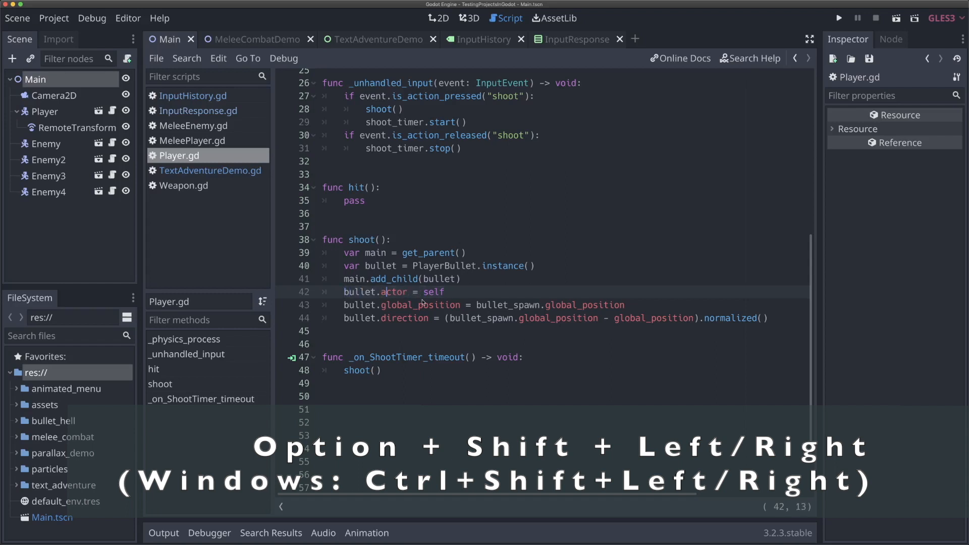
pyautogui.hotkey('shift', 'Right')
pyautogui.hotkey('shift', 'Right')
pyautogui.hotkey('shift', 'Right')
pyautogui.hotkey('shift', 'Right')
pyautogui.hotkey('shift', 'Right')
pyautogui.hotkey('shift', 'Right')
pyautogui.hotkey('shift', 'Right')
pyautogui.hotkey('shift', 'Right')
pyautogui.hotkey('shift', 'Right')
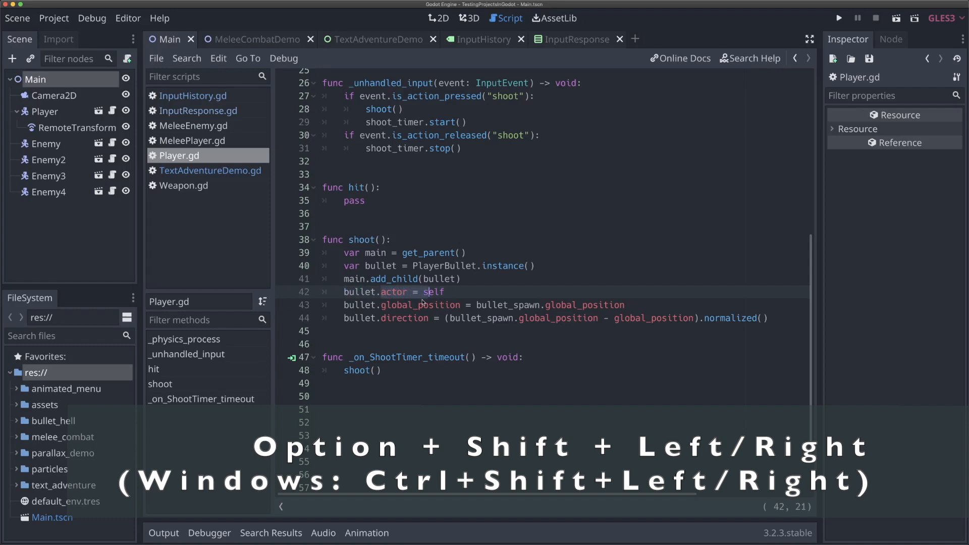
pyautogui.hotkey('shift', 'Right')
pyautogui.hotkey('shift', 'Right')
pyautogui.hotkey('shift', 'Right')
pyautogui.press('Left')
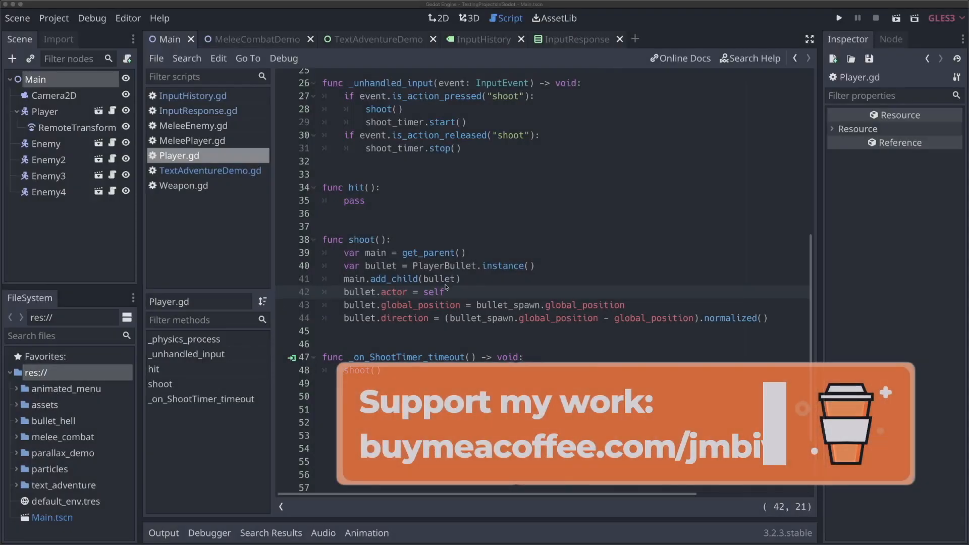
pyautogui.click(451, 292)
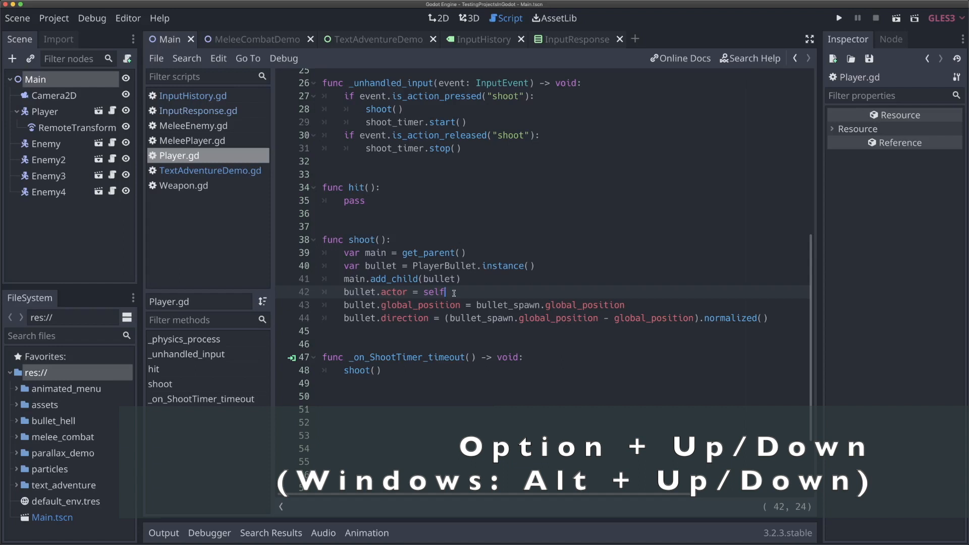
pyautogui.hotkey('alt', 'Up')
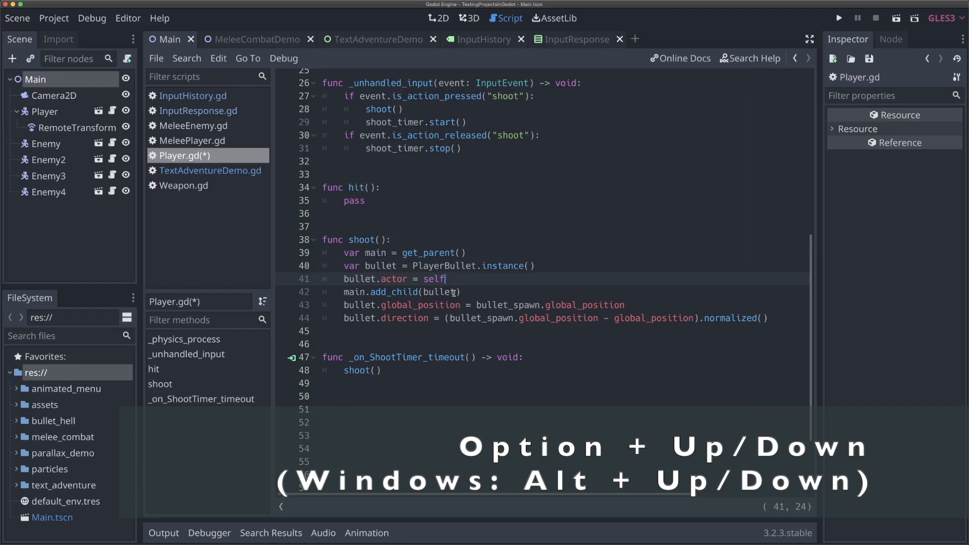
pyautogui.hotkey('alt', 'Down')
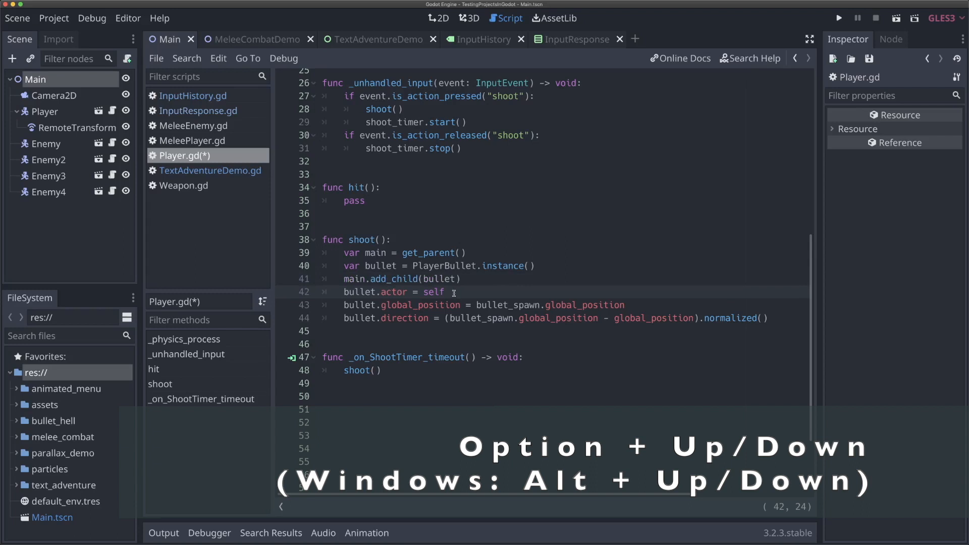
pyautogui.hotkey('alt', 'Up')
pyautogui.hotkey('alt', 'Down')
pyautogui.hotkey('alt', 'Up')
pyautogui.hotkey('alt', 'Up')
pyautogui.hotkey('alt', 'Down')
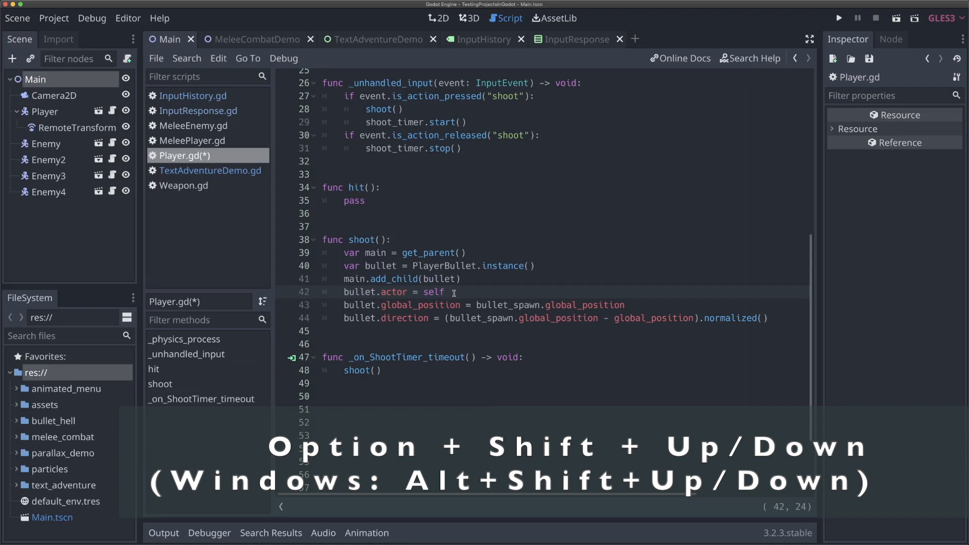
pyautogui.hotkey('ctrl', 'd')
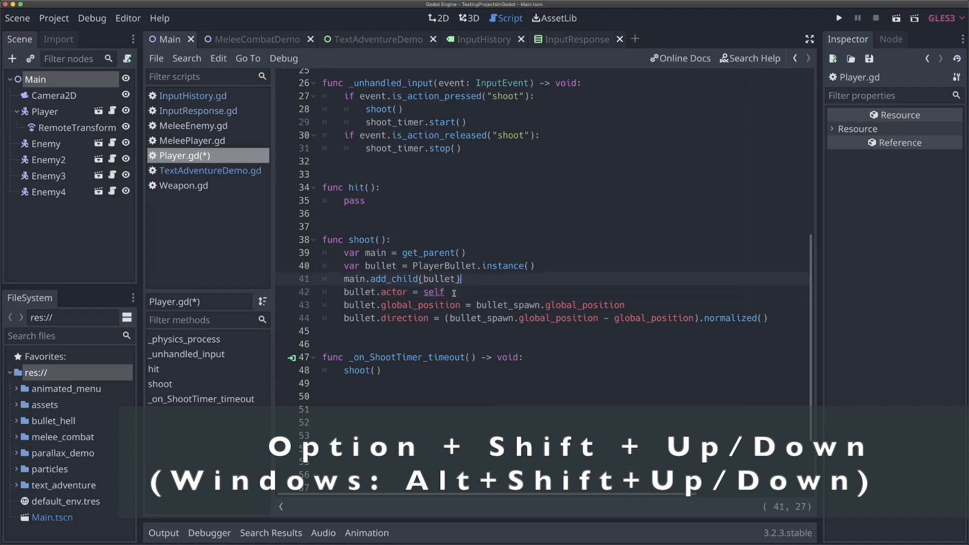
pyautogui.press('Return')
pyautogui.press('BackSpace')
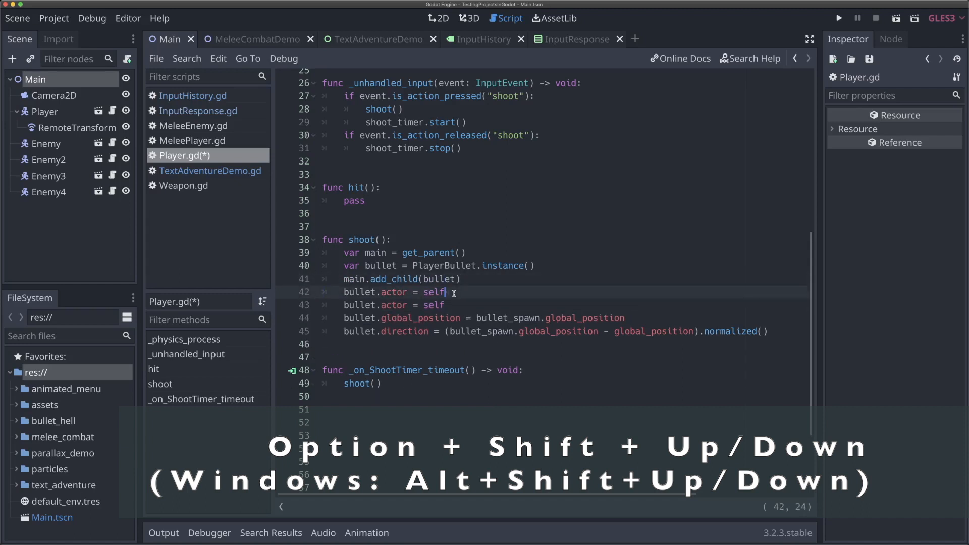
pyautogui.hotkey('shift', 'Home')
pyautogui.press('BackSpace')
pyautogui.press('BackSpace')
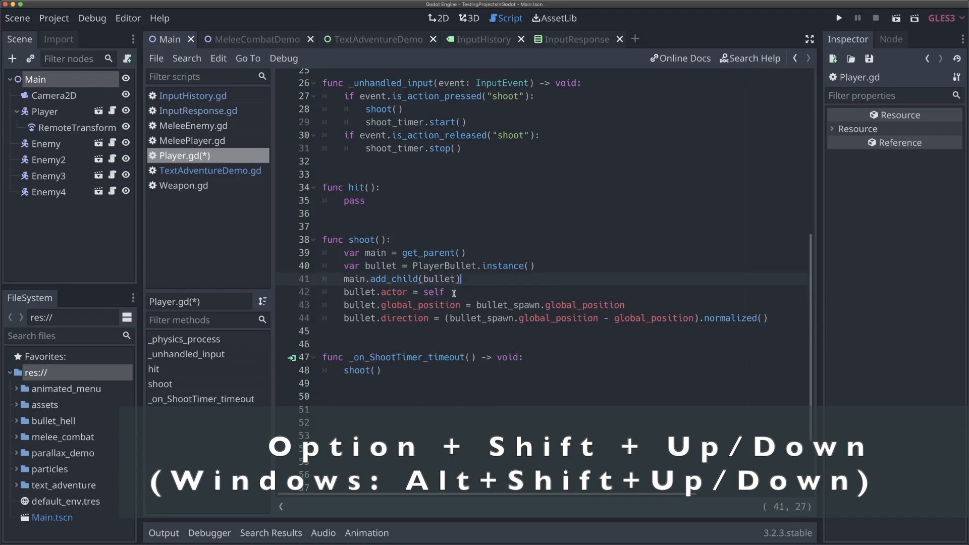
pyautogui.press('Down')
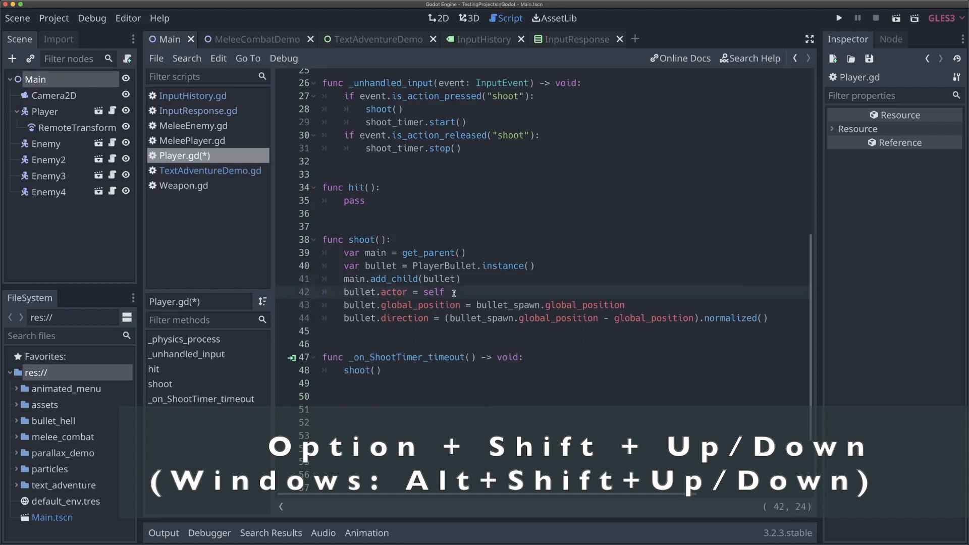
pyautogui.hotkey('alt', 'shift', 'Down')
pyautogui.hotkey('alt', 'shift', 'Up')
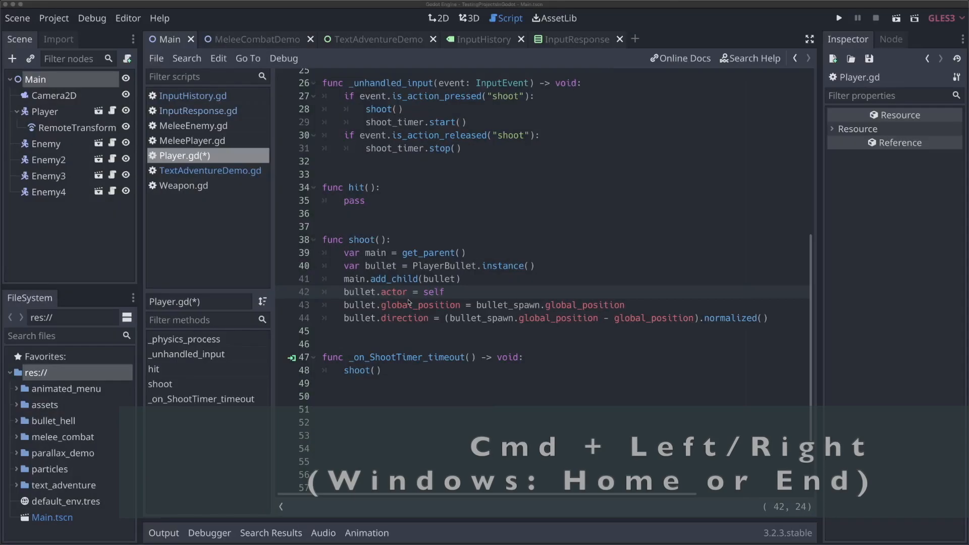
pyautogui.doubleClick(394, 305)
pyautogui.click(394, 304)
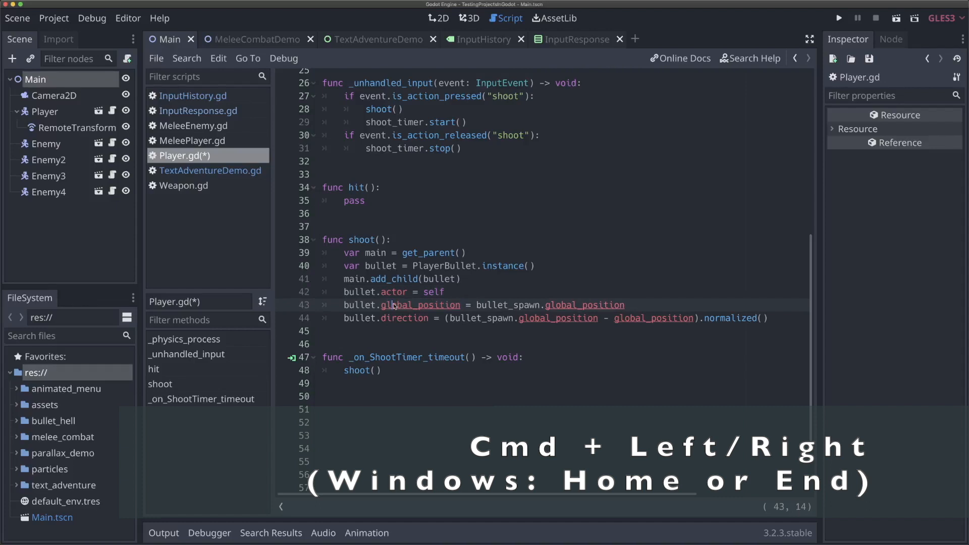
pyautogui.press('super+Right')
pyautogui.press('super+Left')
pyautogui.press('super+Right')
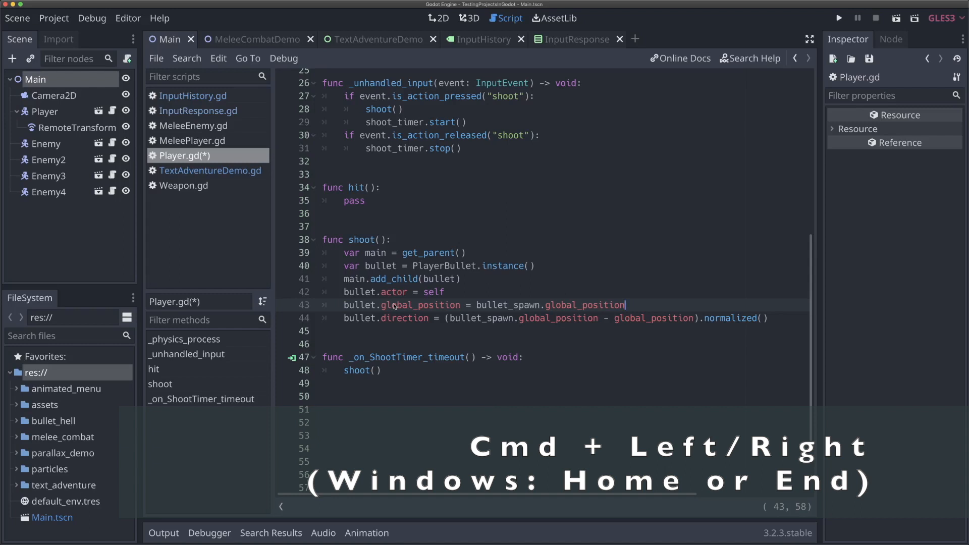
pyautogui.press('super+Left')
pyautogui.press('super+Left')
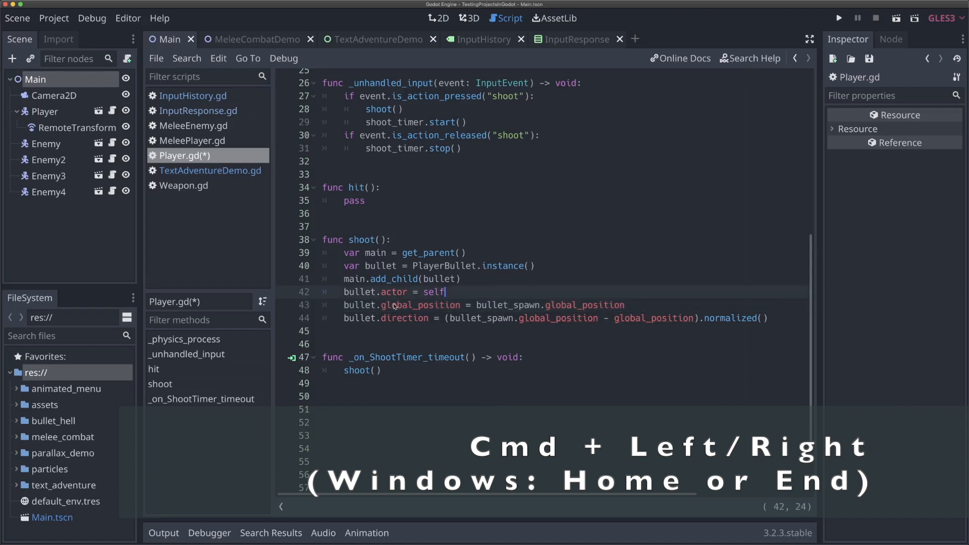
pyautogui.press('super+Left')
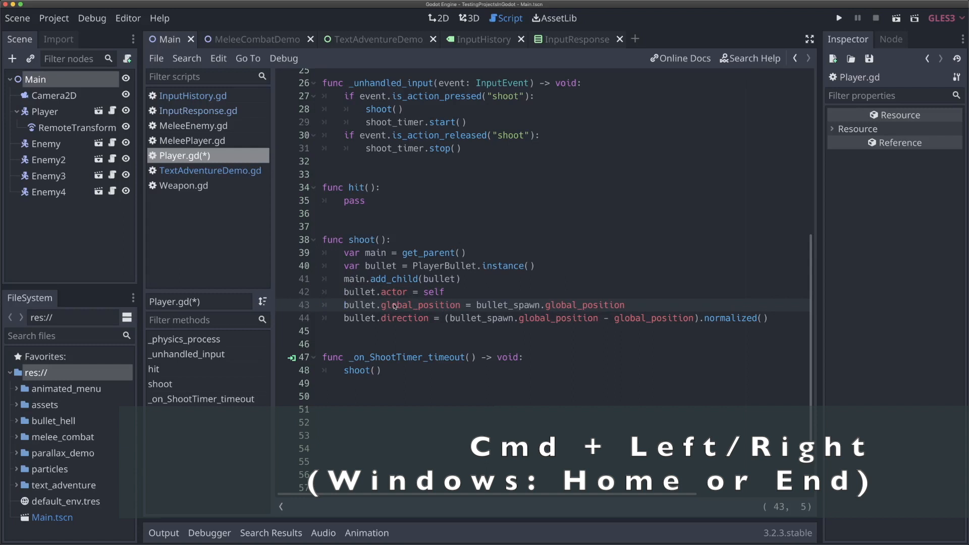
pyautogui.hotkey('alt', 'Right')
pyautogui.press('Home')
pyautogui.click(454, 291)
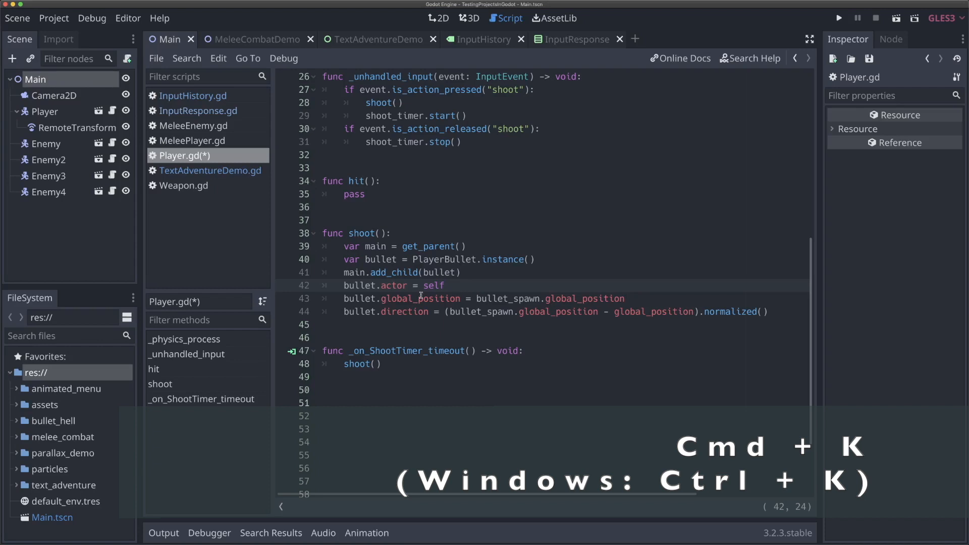
pyautogui.hotkey('ctrl', 'k')
pyautogui.hotkey('ctrl', 'k')
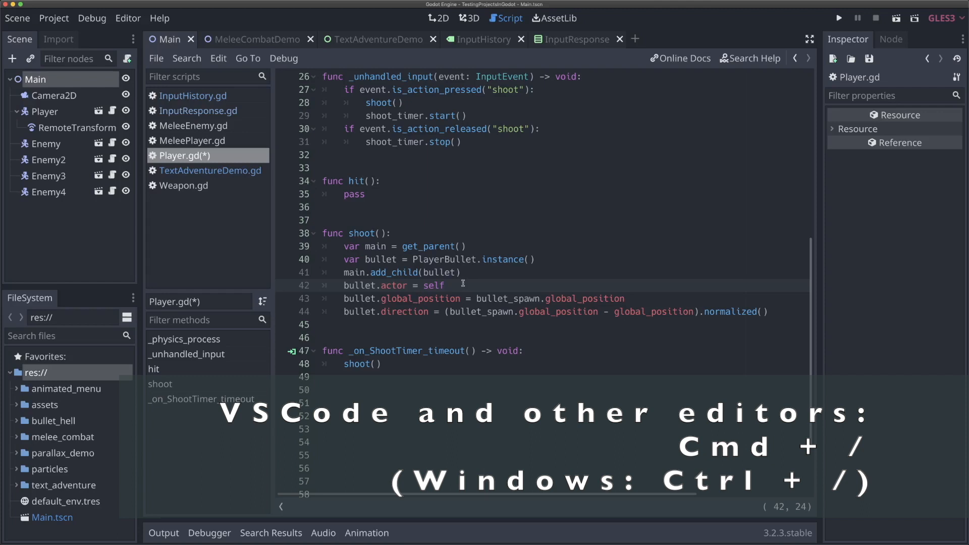
# - Comment out lines 42–44 with Ctrl+K and immediately uncomment them
pyautogui.press('Home')
pyautogui.hotkey('shift', 'Down')
pyautogui.hotkey('shift', 'Down')
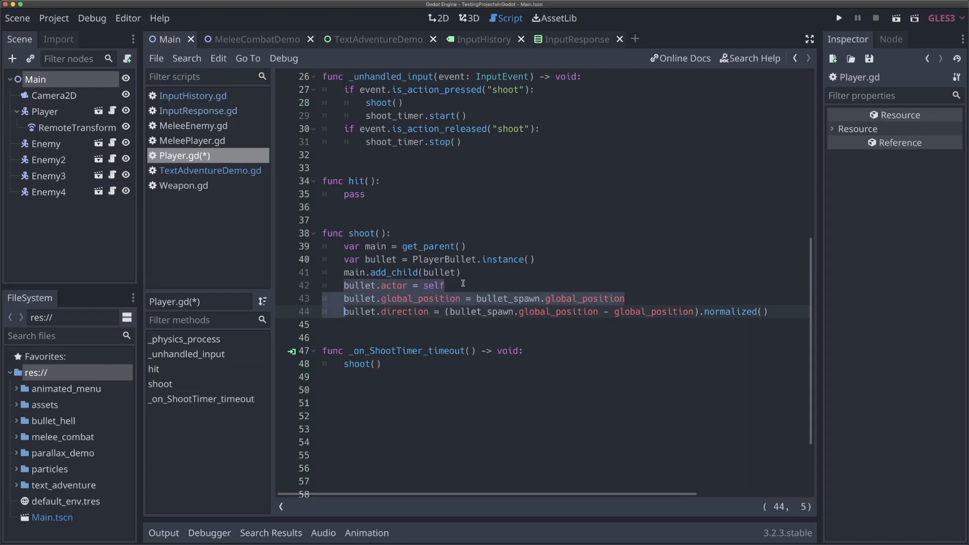
pyautogui.hotkey('ctrl', 'k')
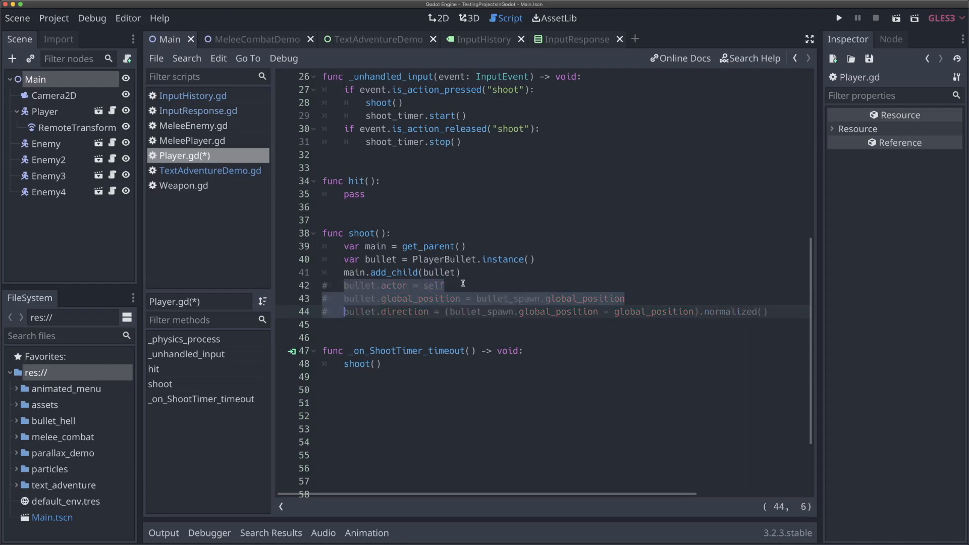
pyautogui.hotkey('ctrl', 'k')
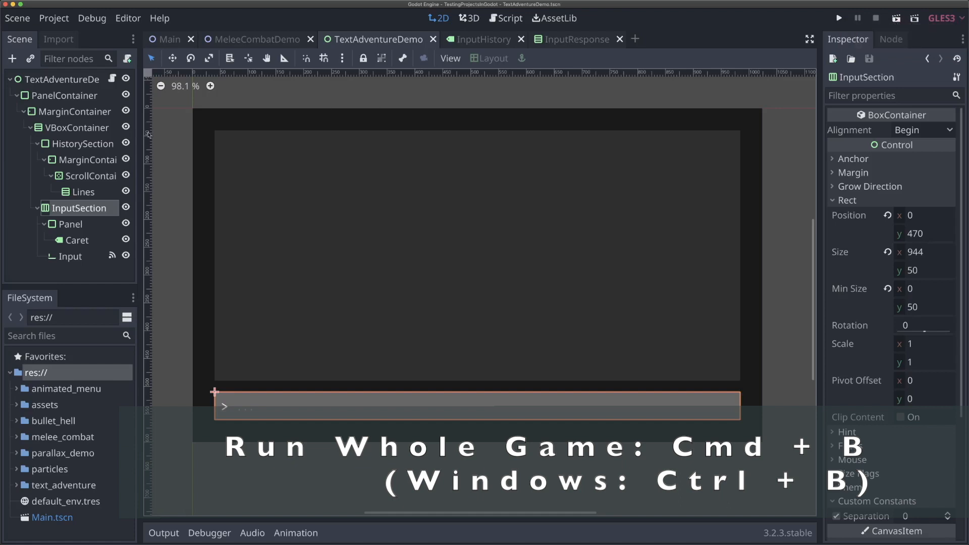
pyautogui.click(62, 79)
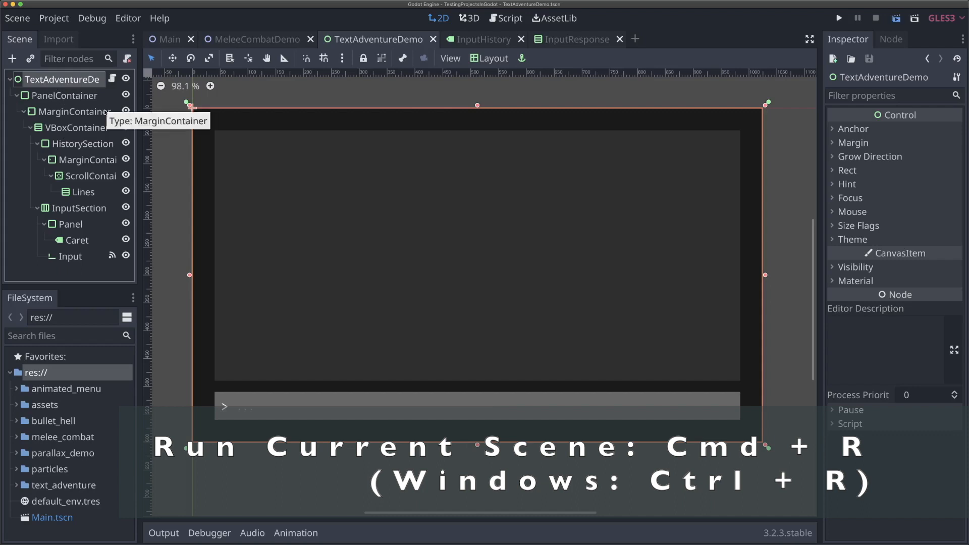
pyautogui.press('super+r')
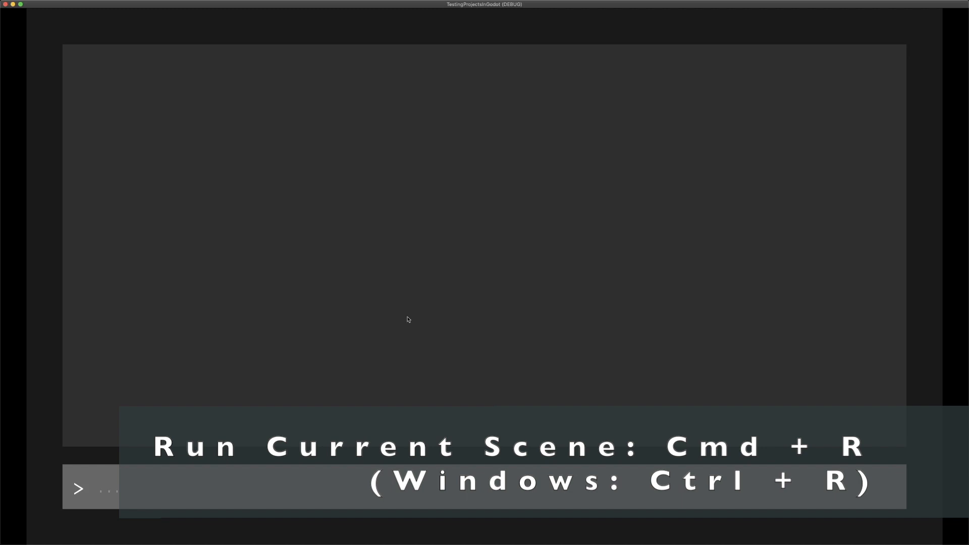
pyautogui.write('sdfsd')
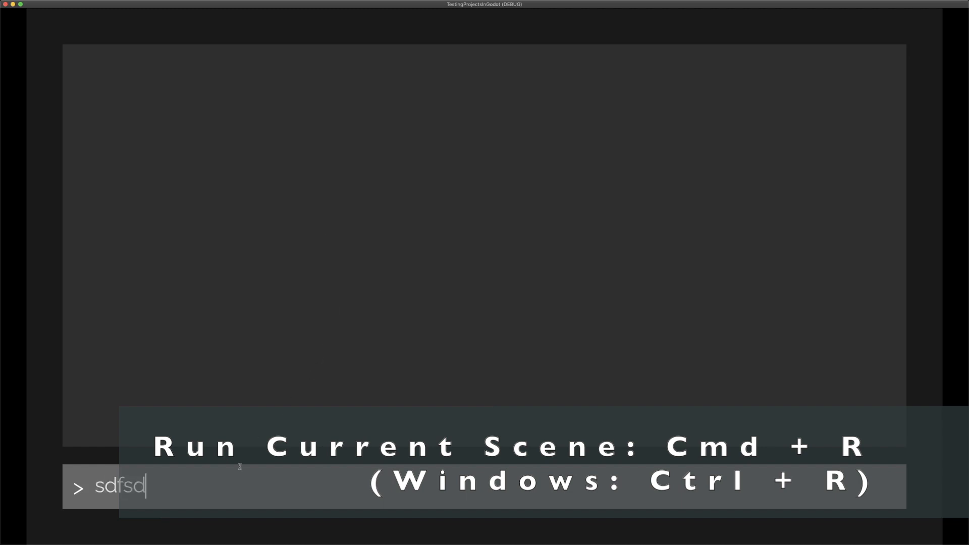
# - Stop the running scene and switch to the TextAdventureDemo scene tab
pyautogui.press('super+period')
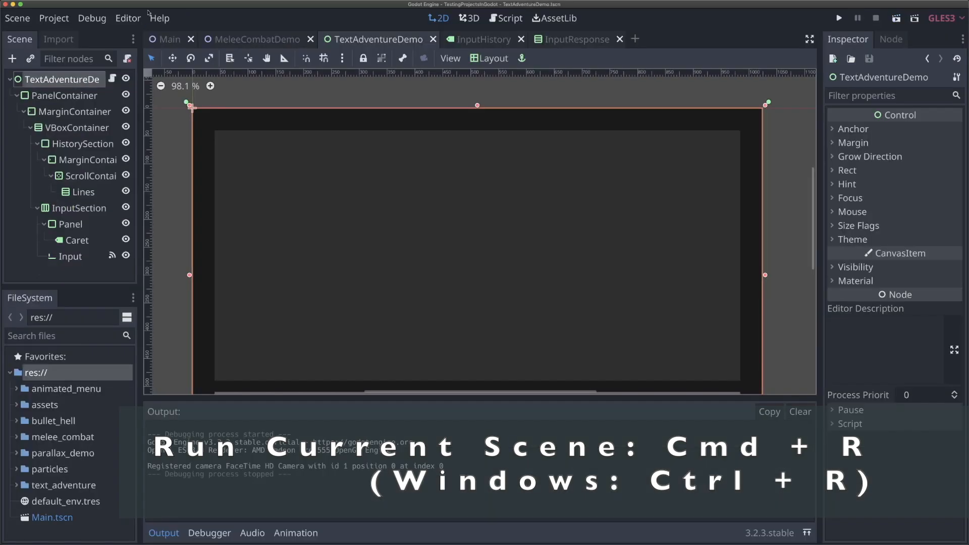
pyautogui.click(168, 39)
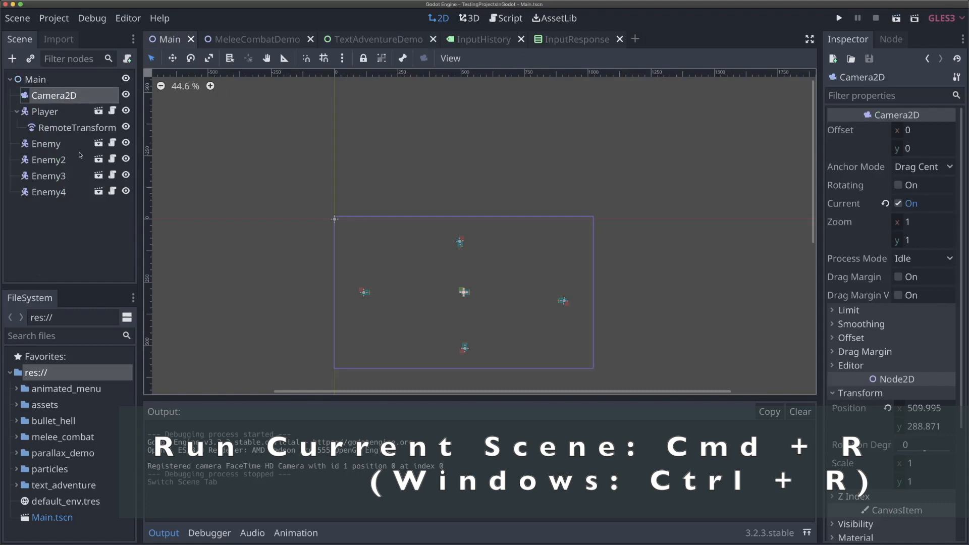
pyautogui.click(378, 39)
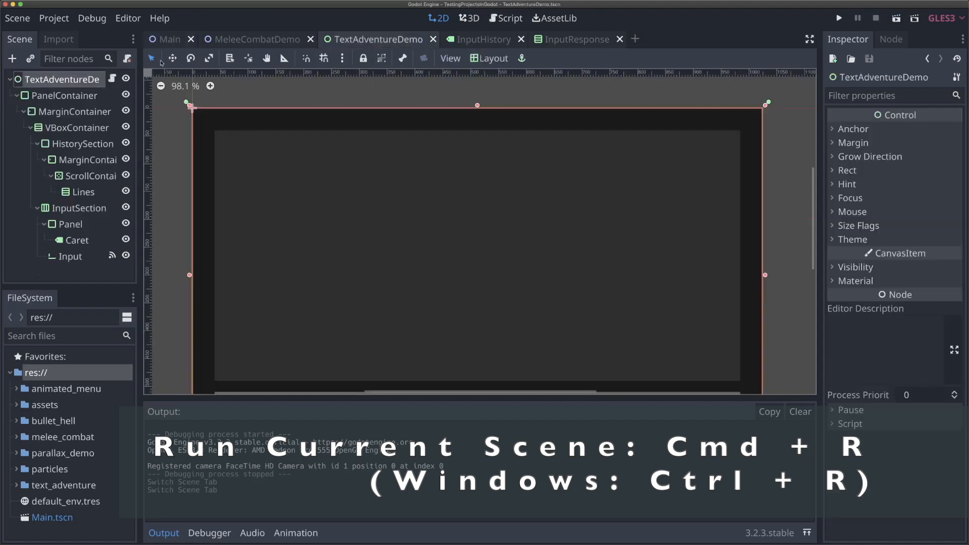
# - Run the current scene, fire at targets briefly, then quit the game
pyautogui.press('super+r')
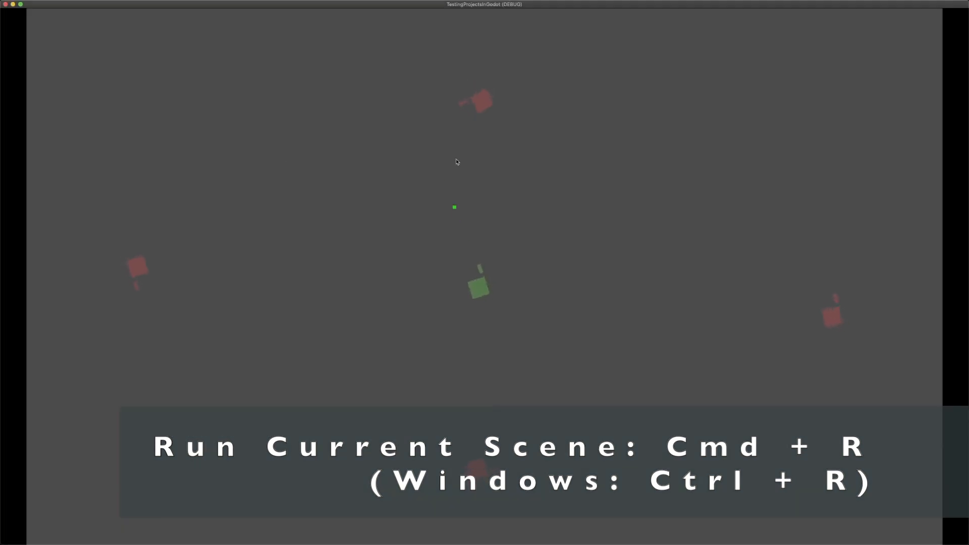
pyautogui.click(492, 265)
pyautogui.press('super+q')
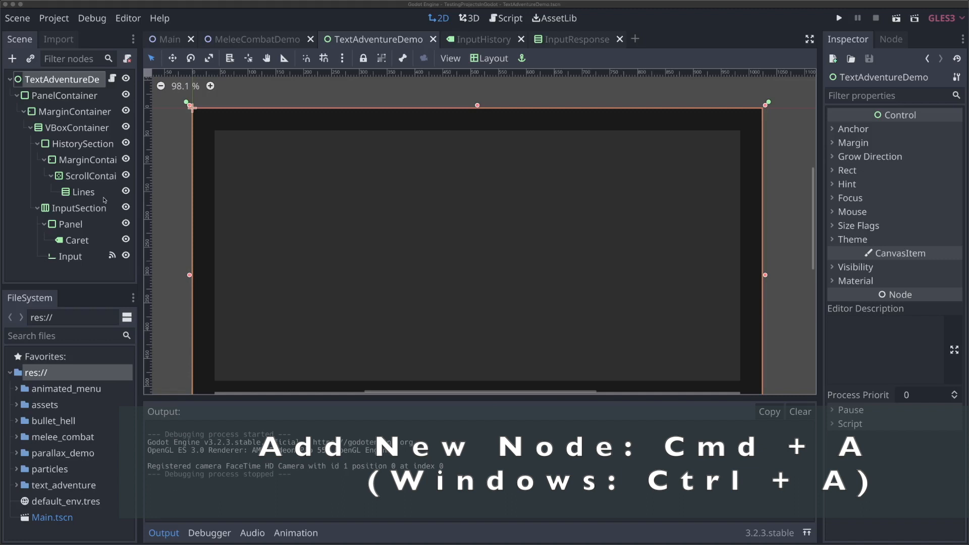
pyautogui.scroll(-5, 309, 240)
pyautogui.scroll(-5, 308, 241)
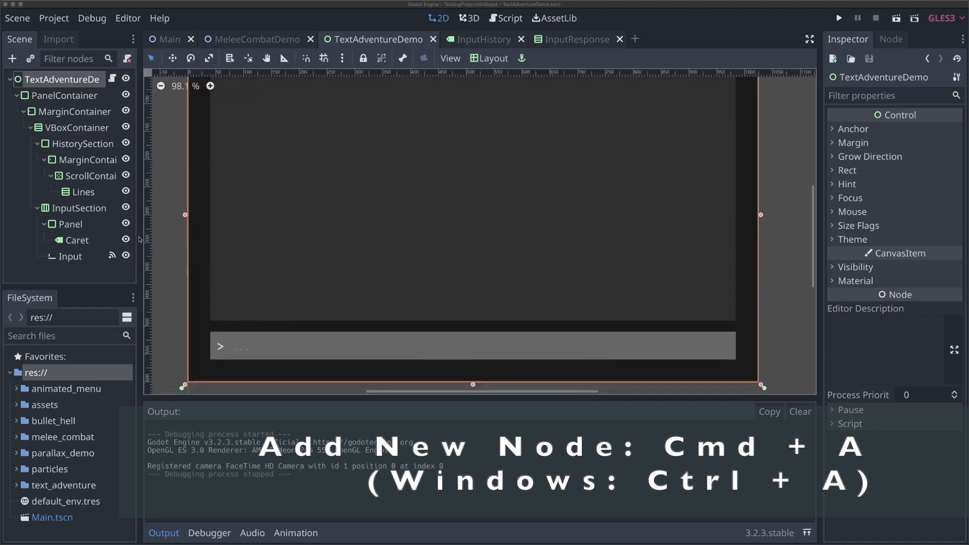
# - Select Caret and browse the new-node dialog without adding anything
pyautogui.click(77, 240)
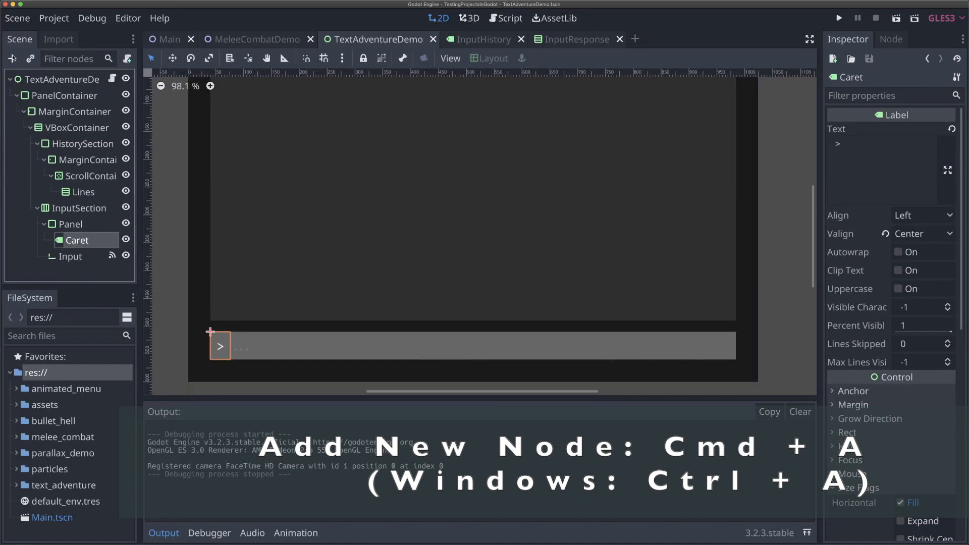
pyautogui.hotkey('ctrl', 'a')
pyautogui.click(393, 466)
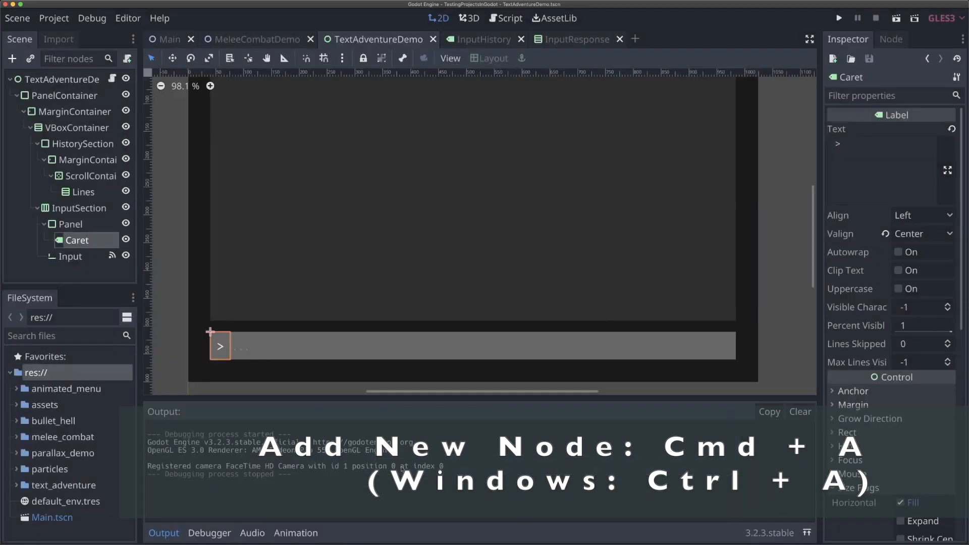
pyautogui.hotkey('ctrl', 'a')
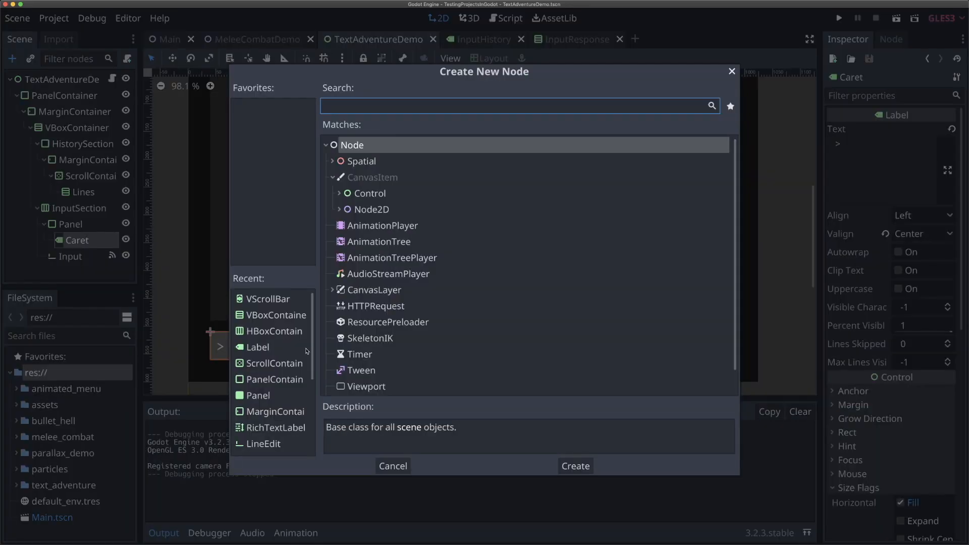
pyautogui.write('texture')
pyautogui.press('Down')
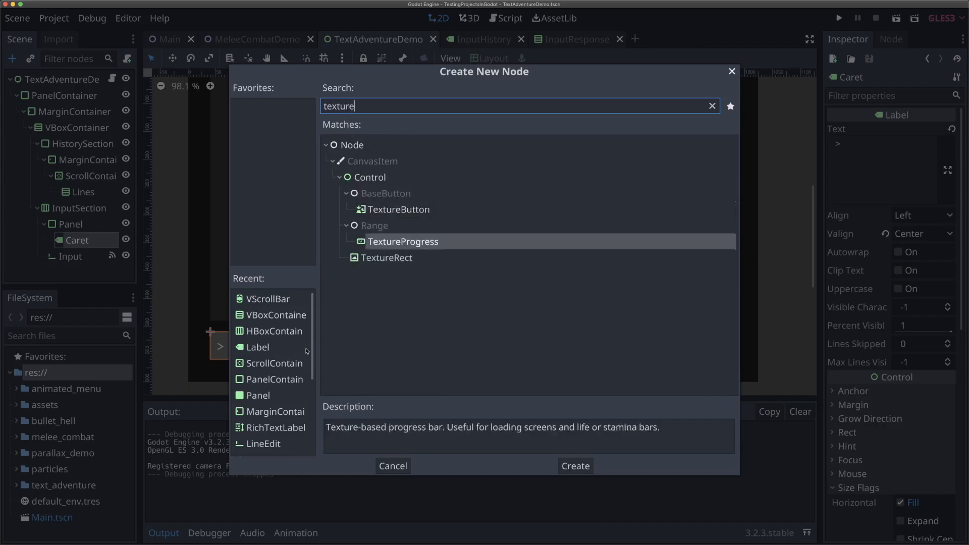
pyautogui.press('Down')
pyautogui.press('Return')
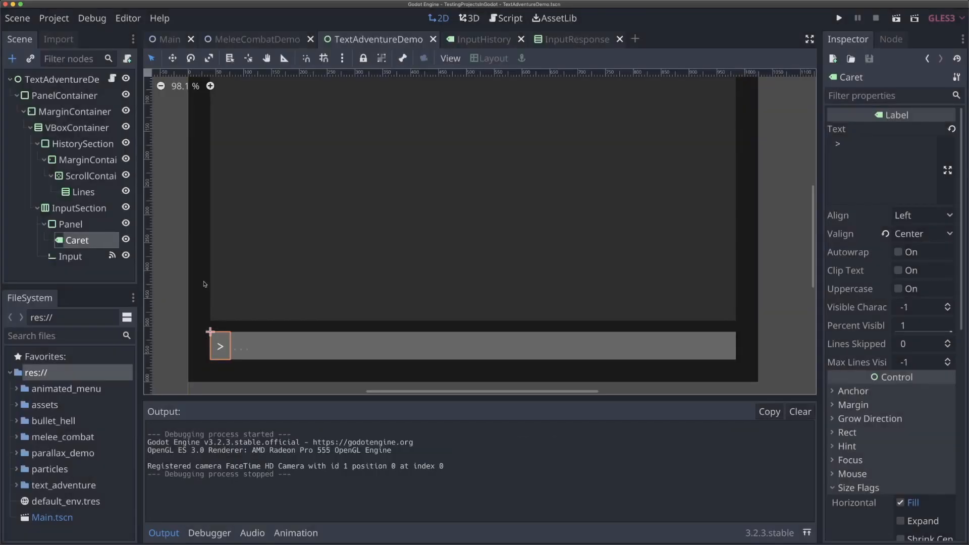
# - Create a TextureRect node as a child of Caret
pyautogui.hotkey('ctrl', 'a')
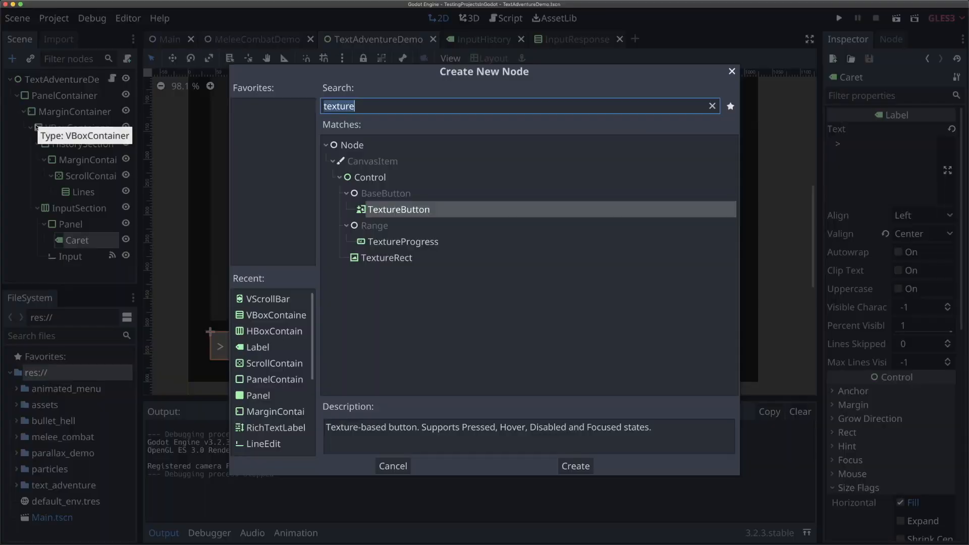
pyautogui.click(385, 258)
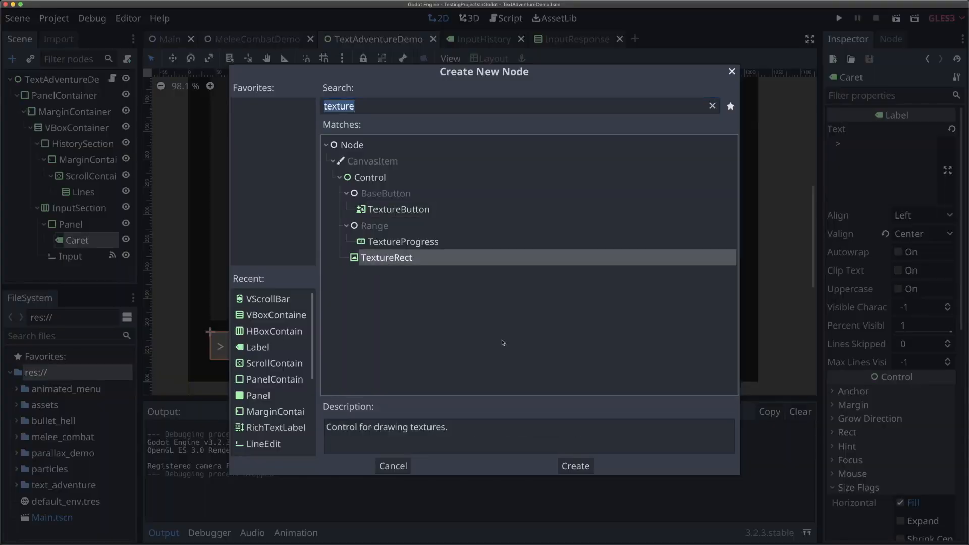
pyautogui.click(576, 466)
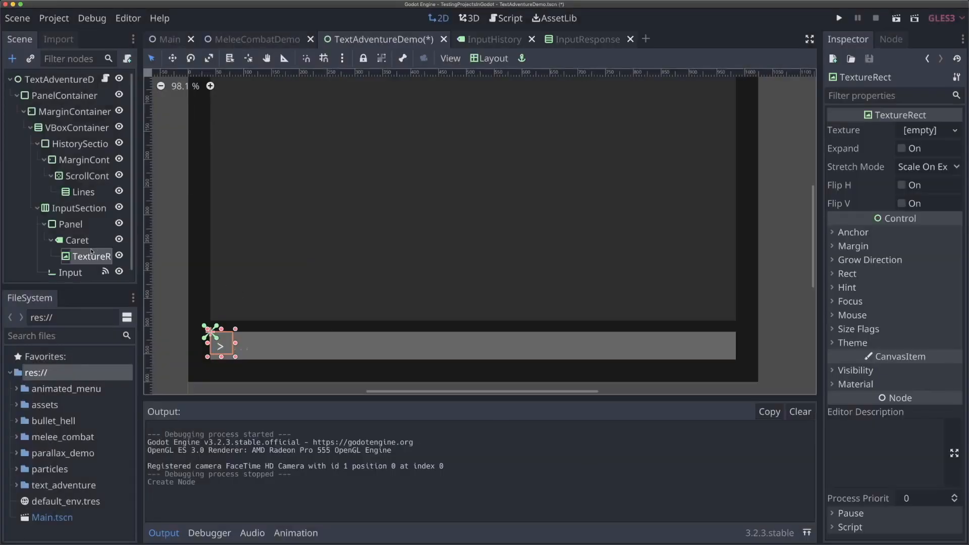
# - Select the new TextureRect and cancel an attempted deletion
pyautogui.click(77, 240)
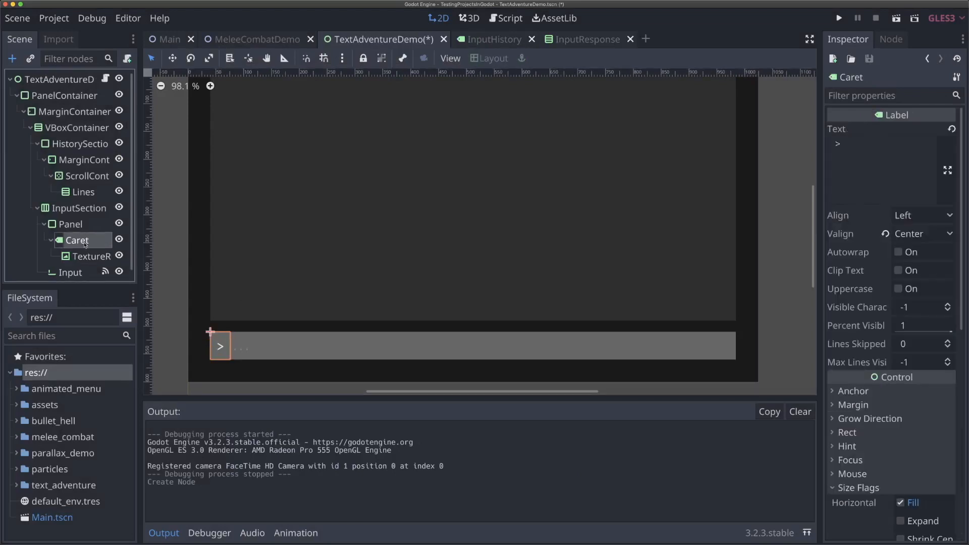
pyautogui.click(89, 257)
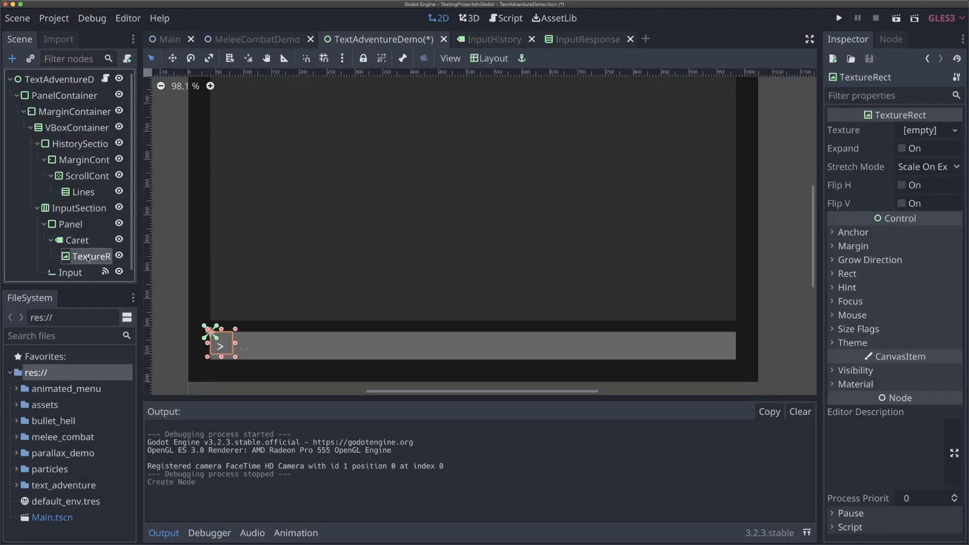
pyautogui.press('super+BackSpace')
pyautogui.press('Escape')
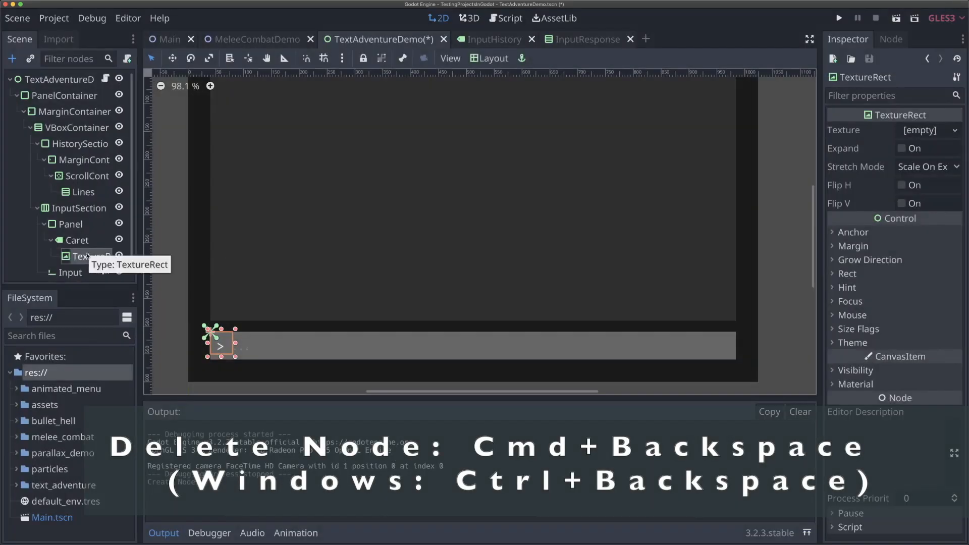
# - Delete the TextureRect node under Caret, confirming the dialog
pyautogui.rightClick(90, 257)
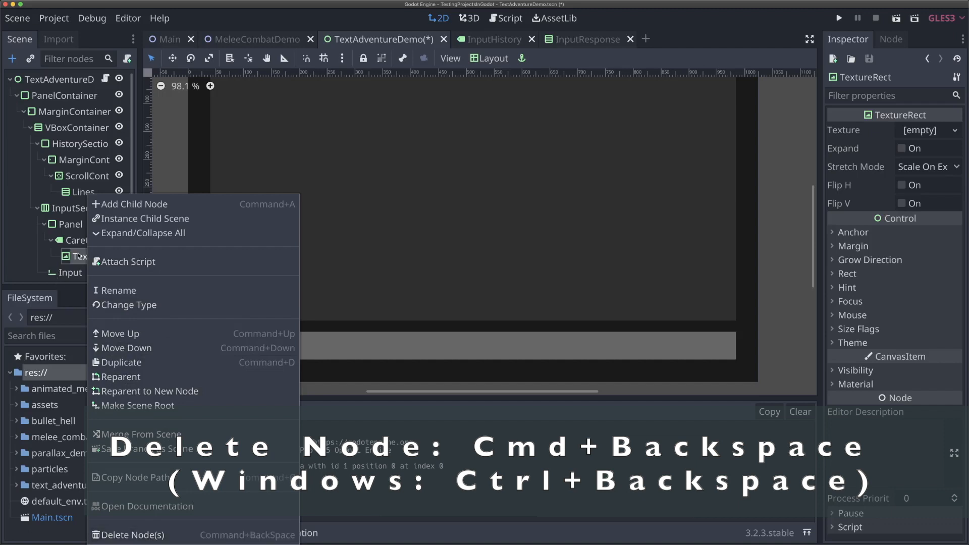
pyautogui.click(105, 272)
pyautogui.press('super+BackSpace')
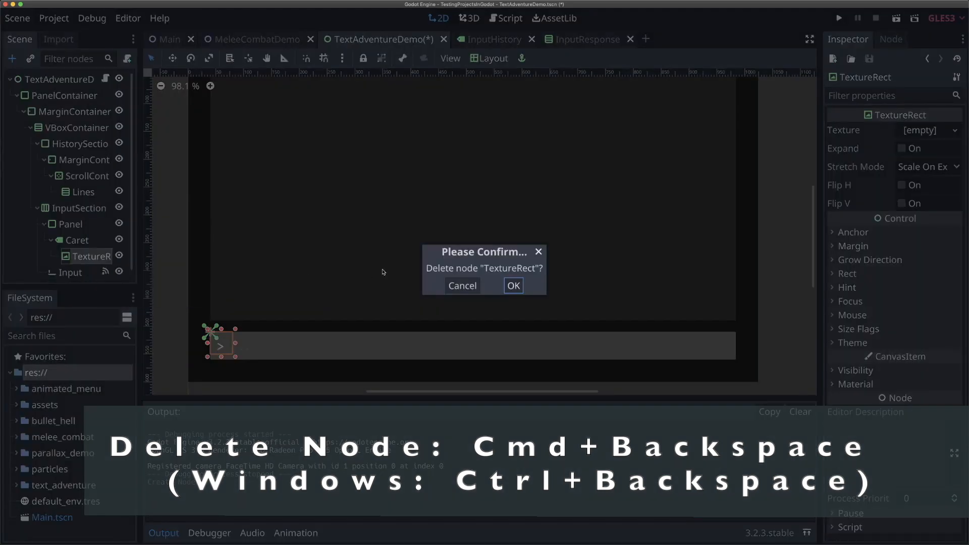
pyautogui.press('Return')
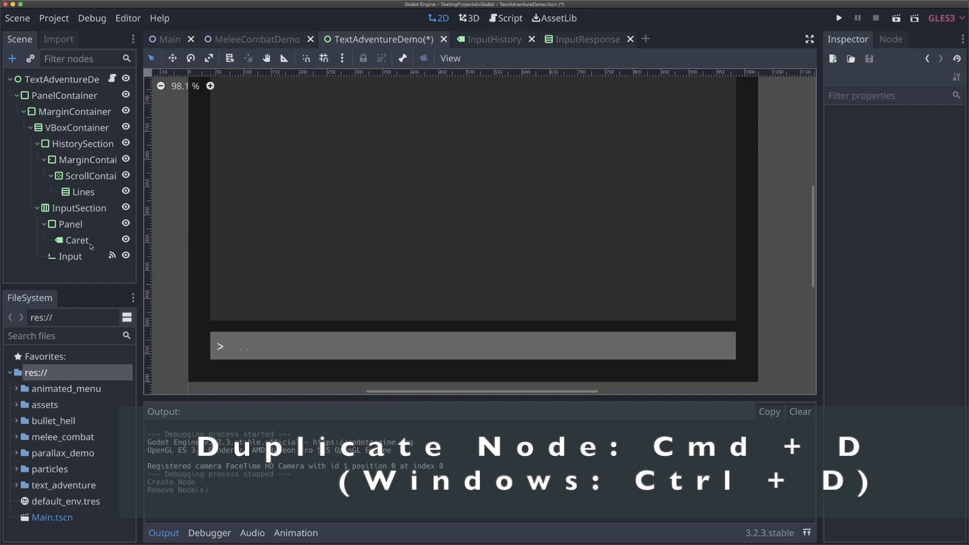
pyautogui.click(78, 192)
pyautogui.rightClick(79, 195)
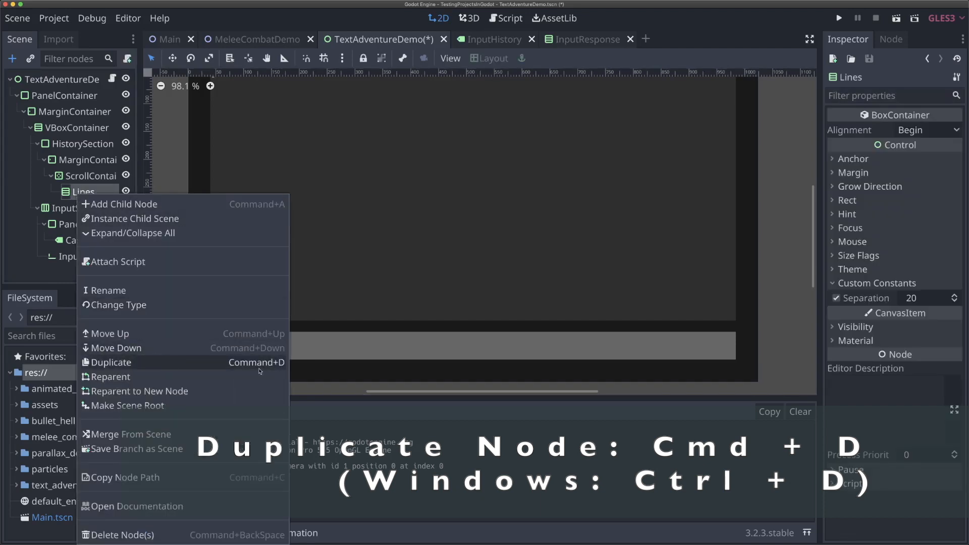
pyautogui.click(62, 256)
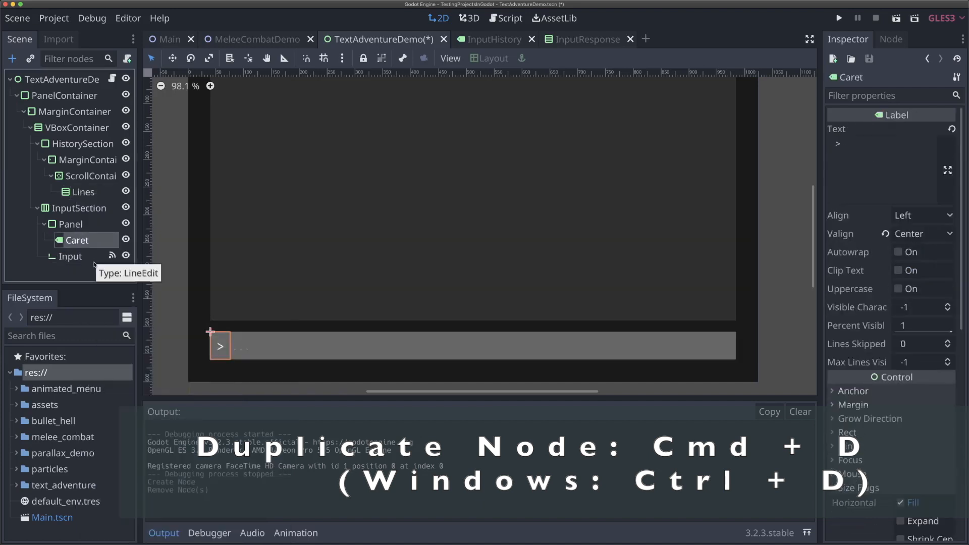
pyautogui.press('super+d')
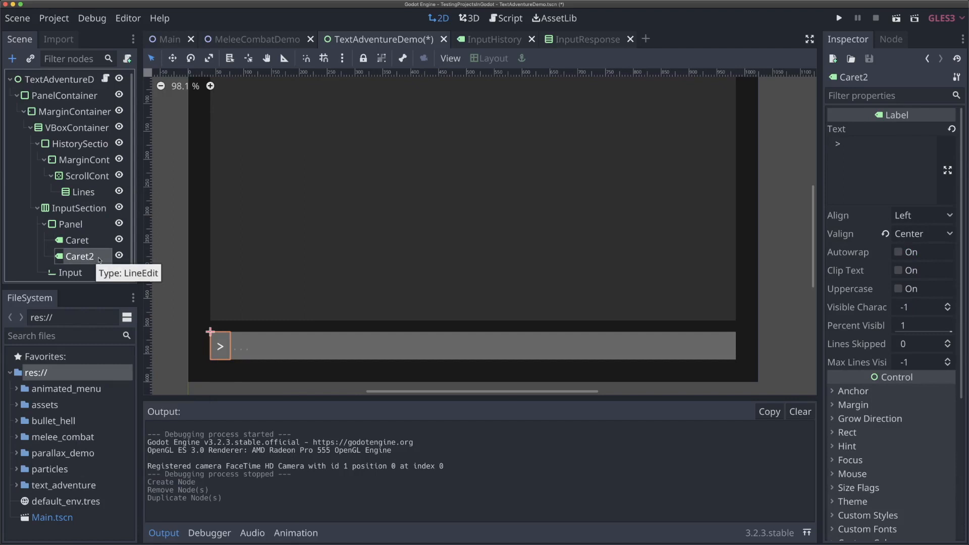
pyautogui.press('super+d')
pyautogui.press('super+d')
pyautogui.press('super+d')
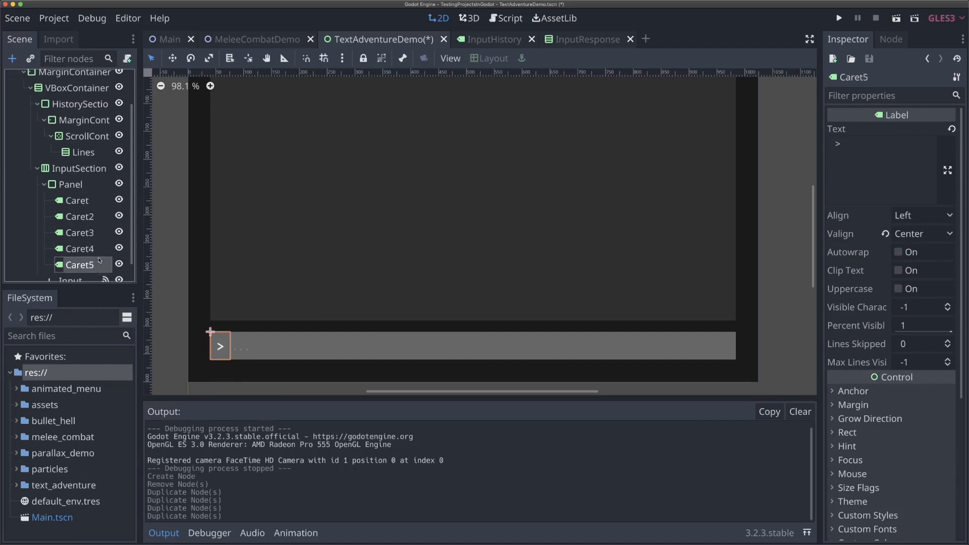
pyautogui.press('Up')
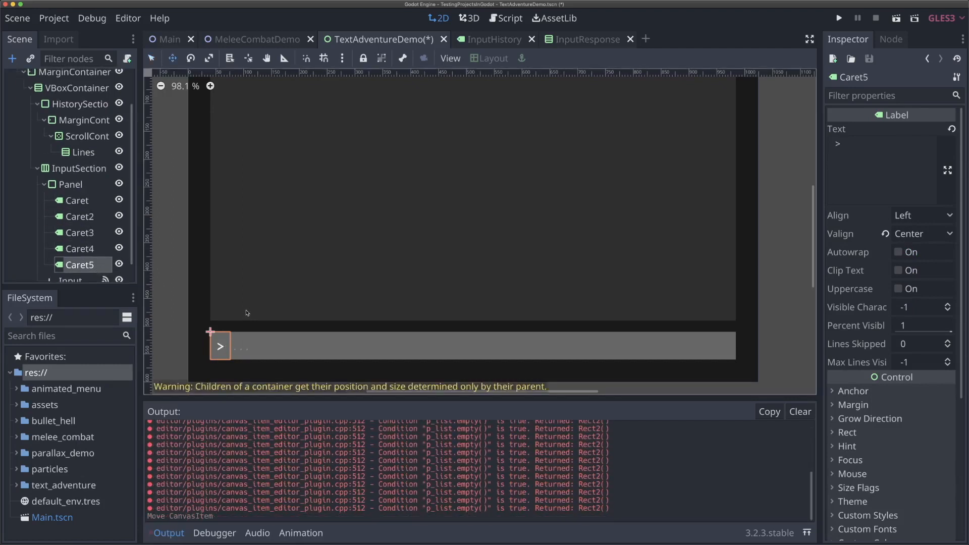
pyautogui.click(70, 185)
pyautogui.scroll(-2, 221, 271)
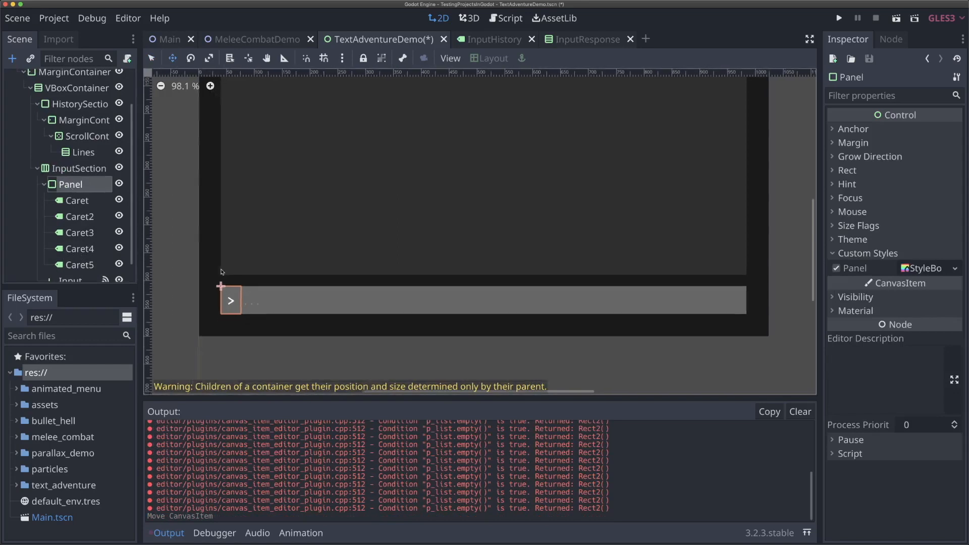
pyautogui.click(77, 200)
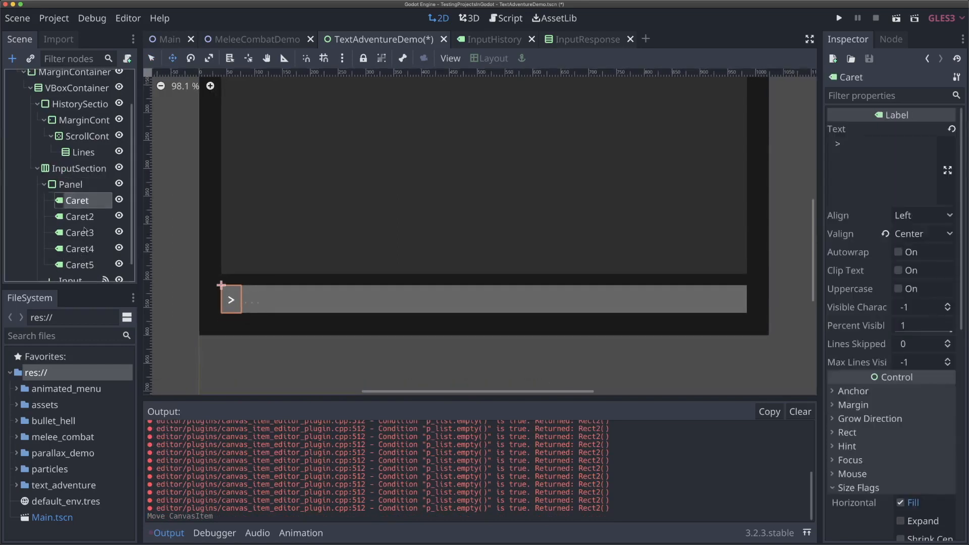
pyautogui.keyDown('shift'); pyautogui.click(79, 264); pyautogui.keyUp('shift')
pyautogui.hotkey('ctrl', 'd')
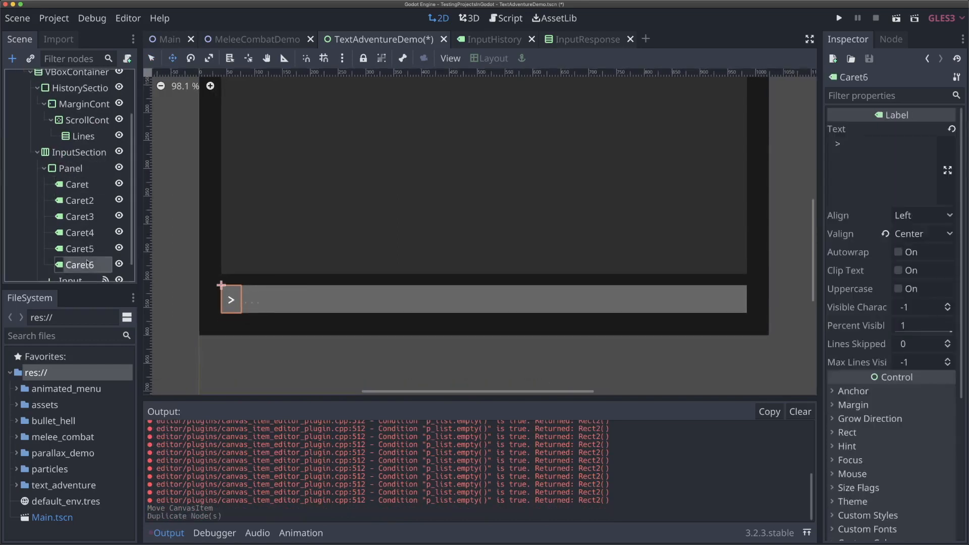
pyautogui.keyDown('shift'); pyautogui.click(84, 201); pyautogui.keyUp('shift')
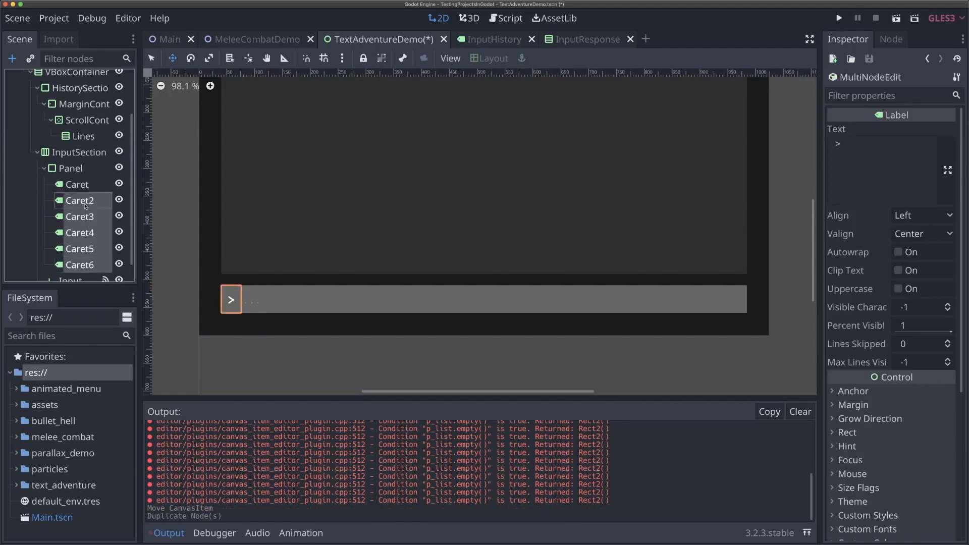
pyautogui.press('Delete')
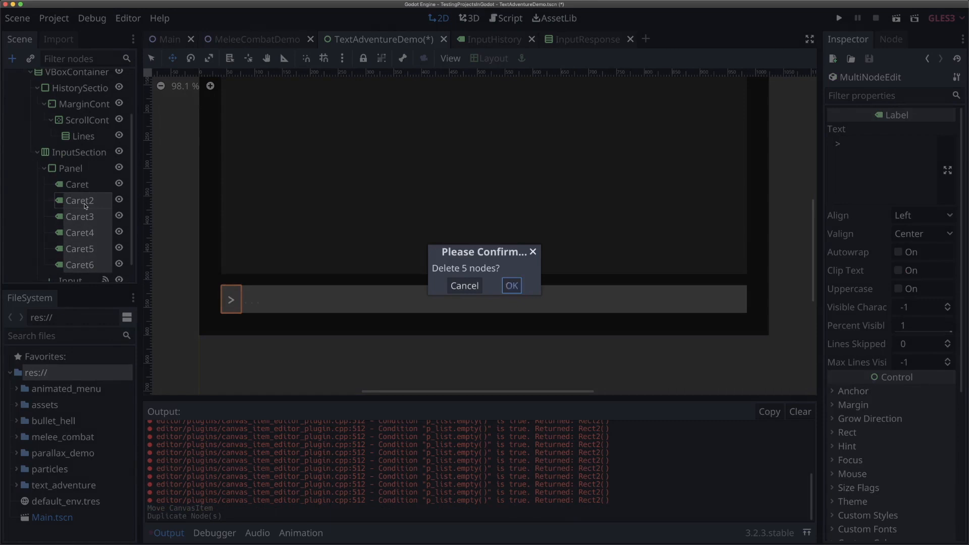
pyautogui.press('Return')
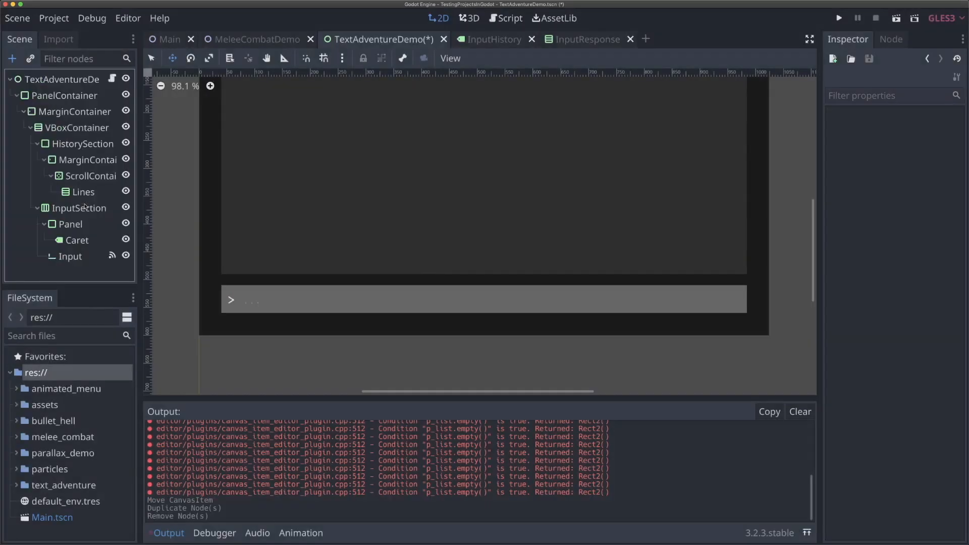